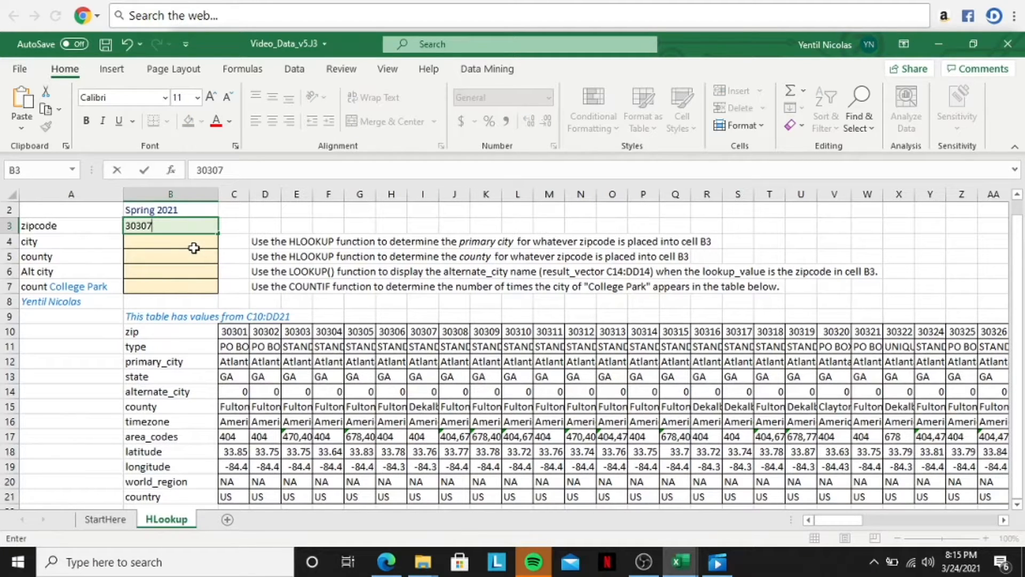
Step: Begin an HLOOKUP formula in the city cell B4 with B3 as the lookup value
left_click(182, 244)
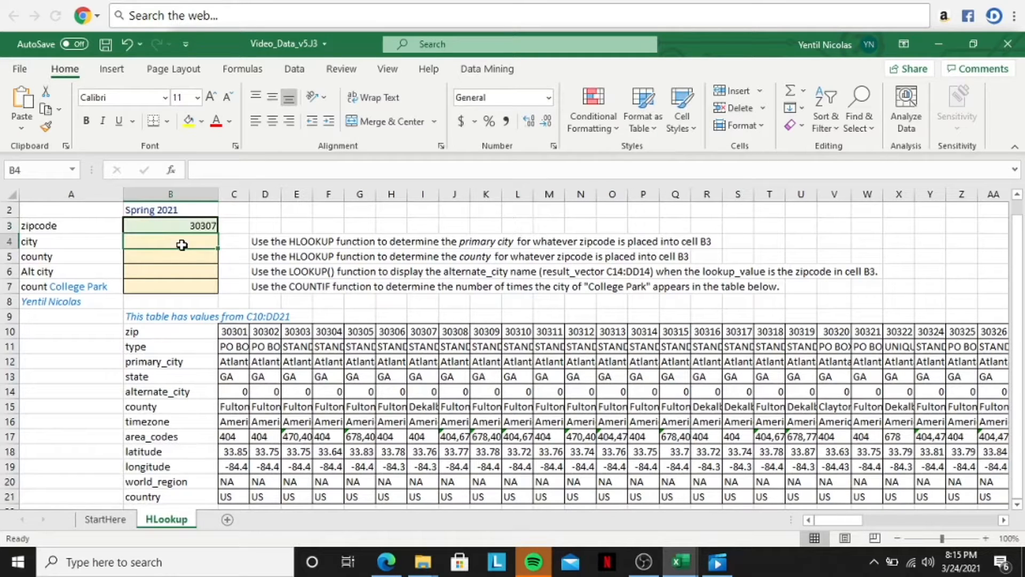
type("=")
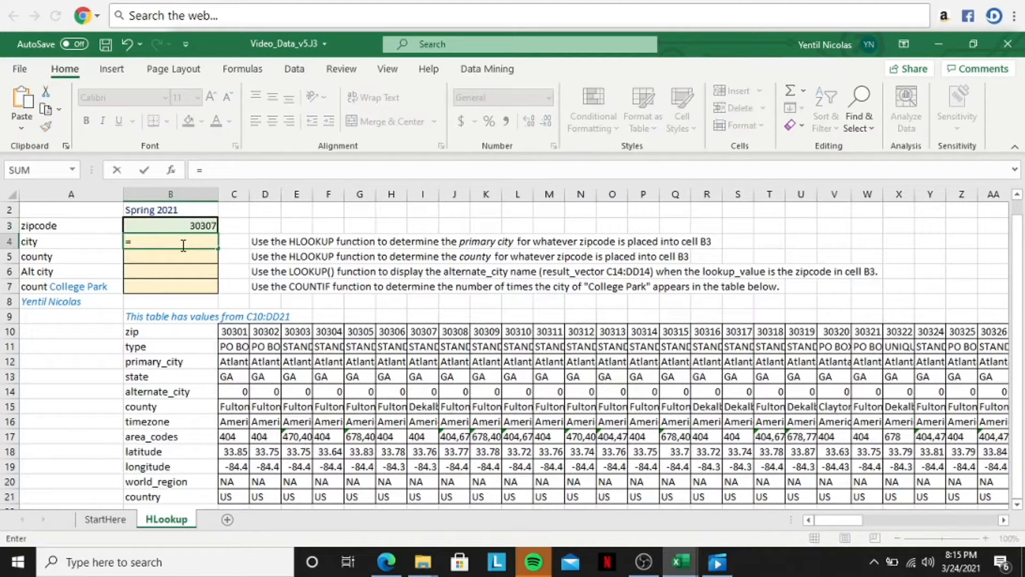
type("HLOOK")
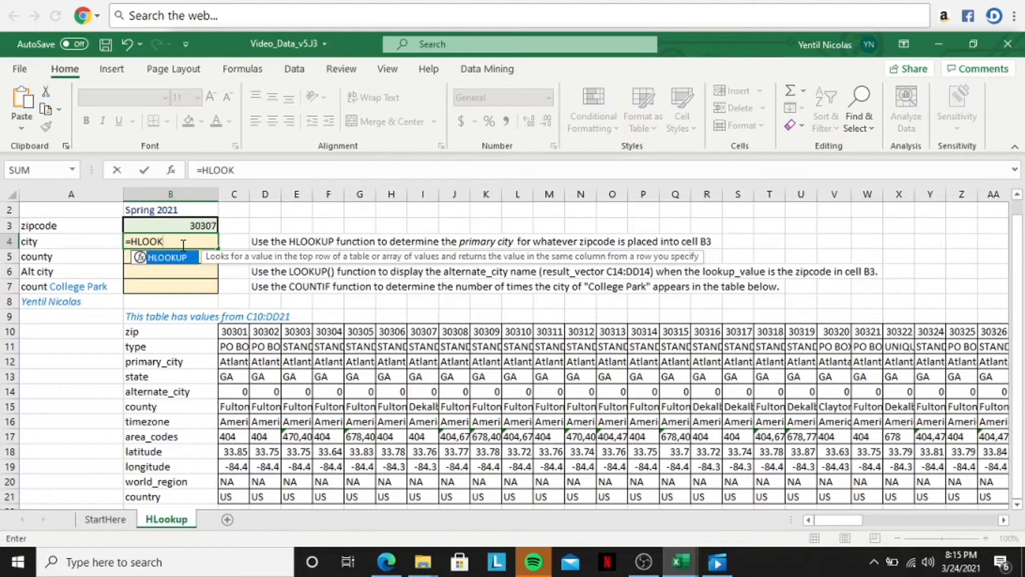
key("Tab")
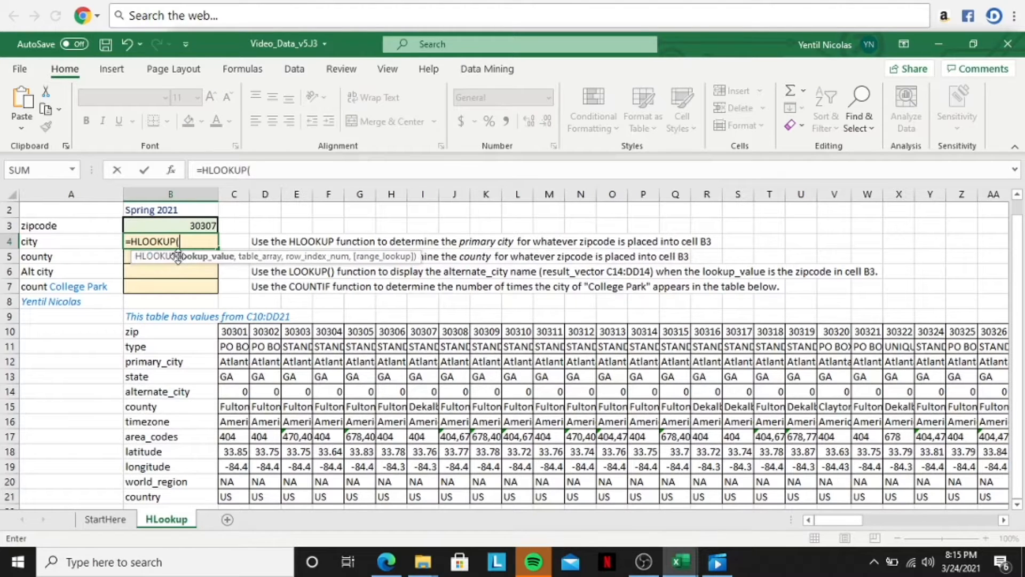
left_click(172, 171)
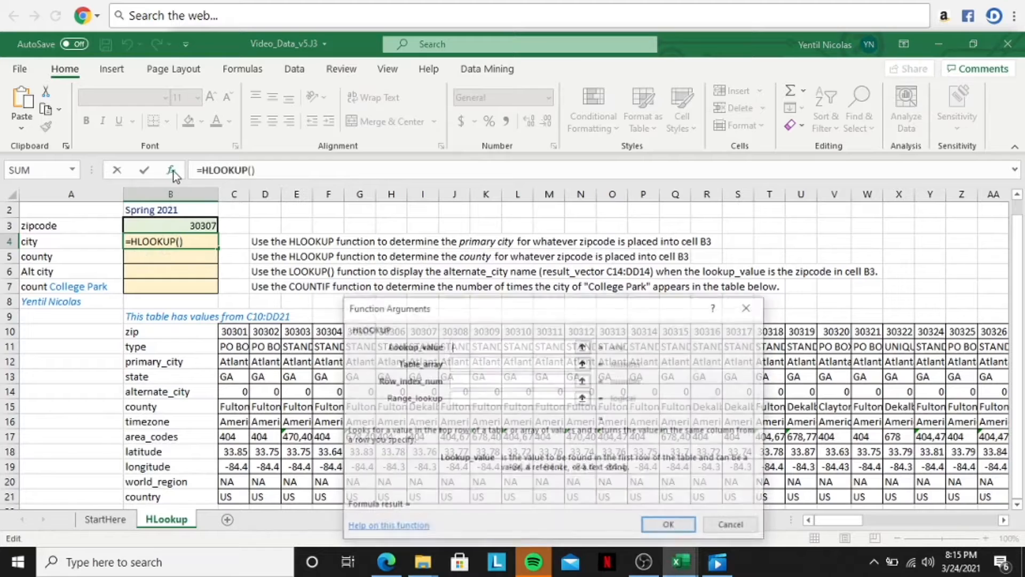
left_click_drag(532, 307, 523, 207)
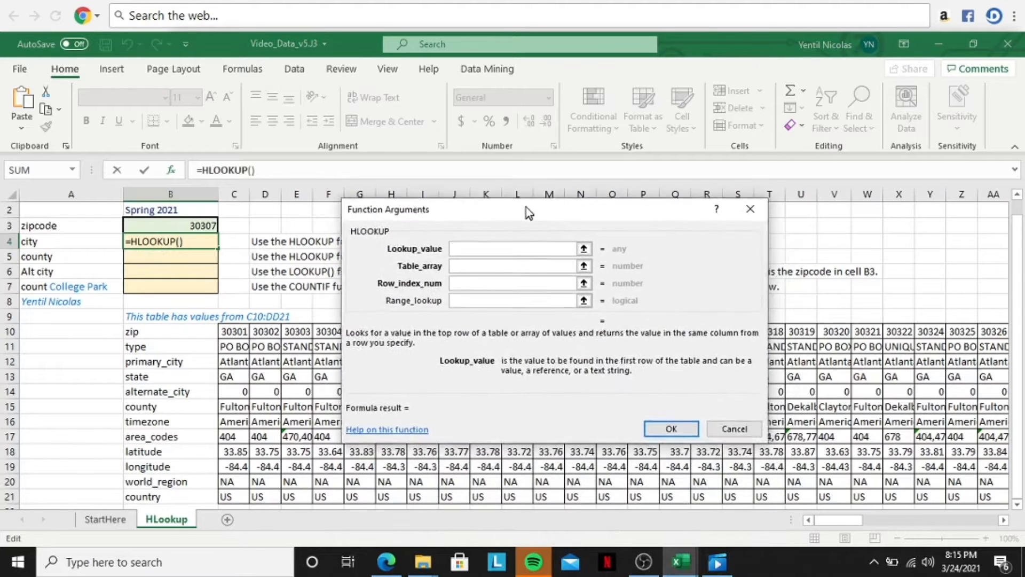
left_click_drag(522, 207, 538, 167)
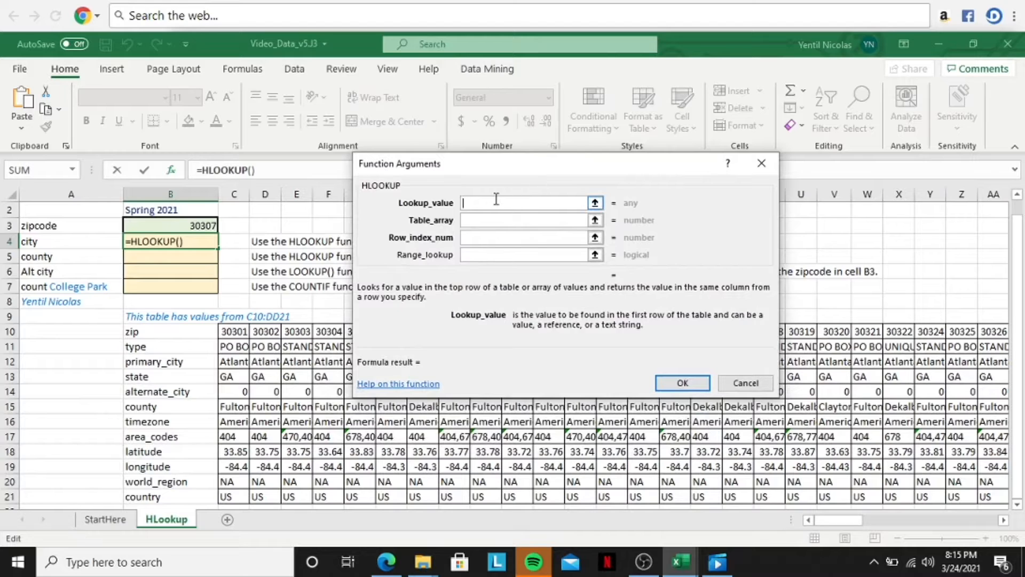
type("B3")
Step: Set the table array of the city HLOOKUP to C10:DD21
left_click(493, 219)
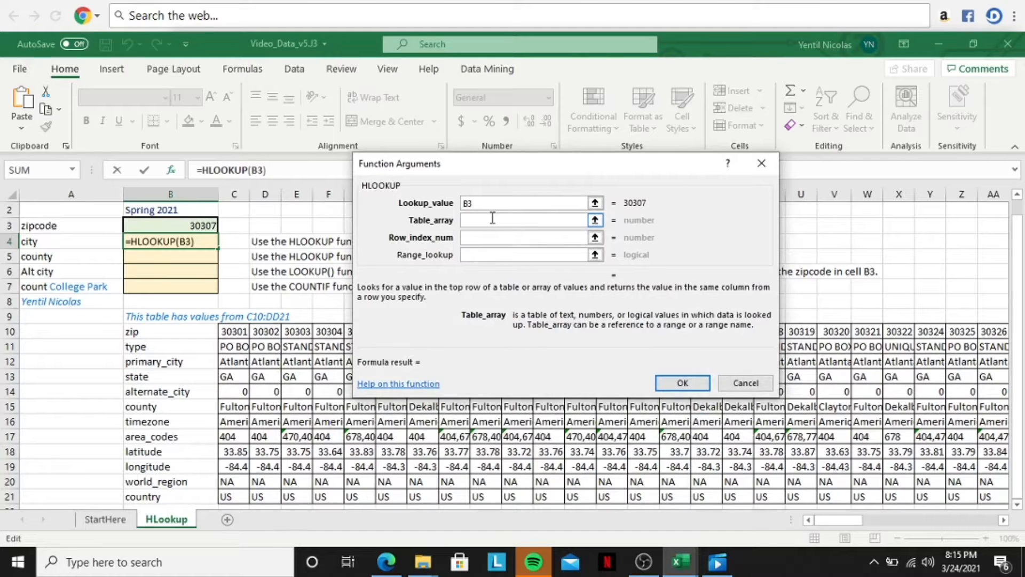
type("C10")
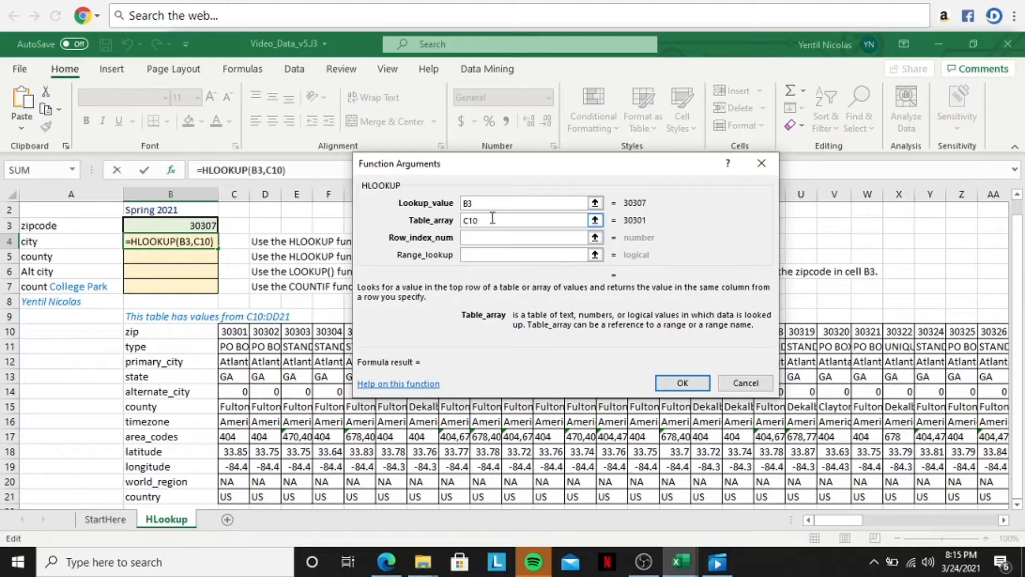
type(":D")
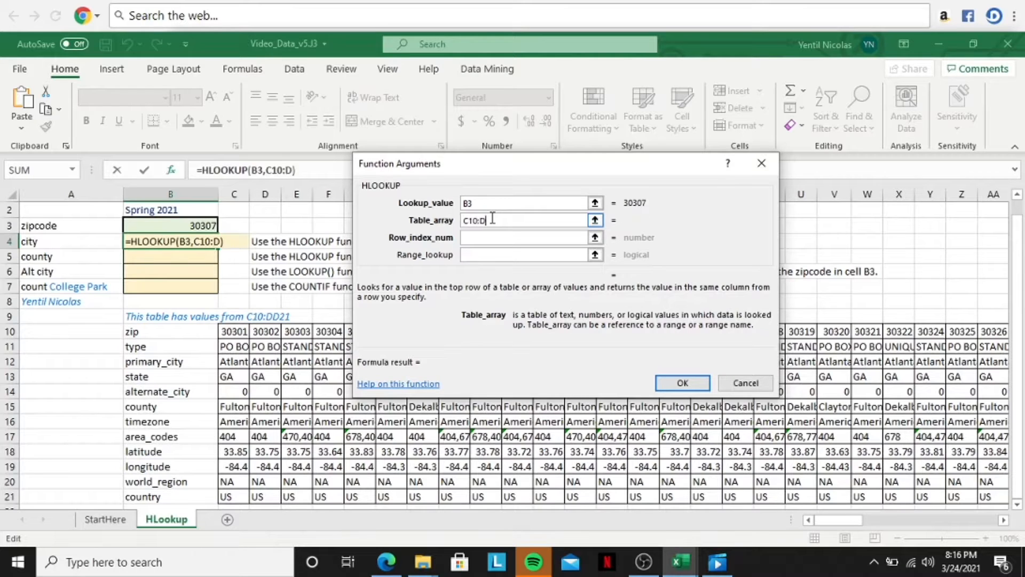
type("D21")
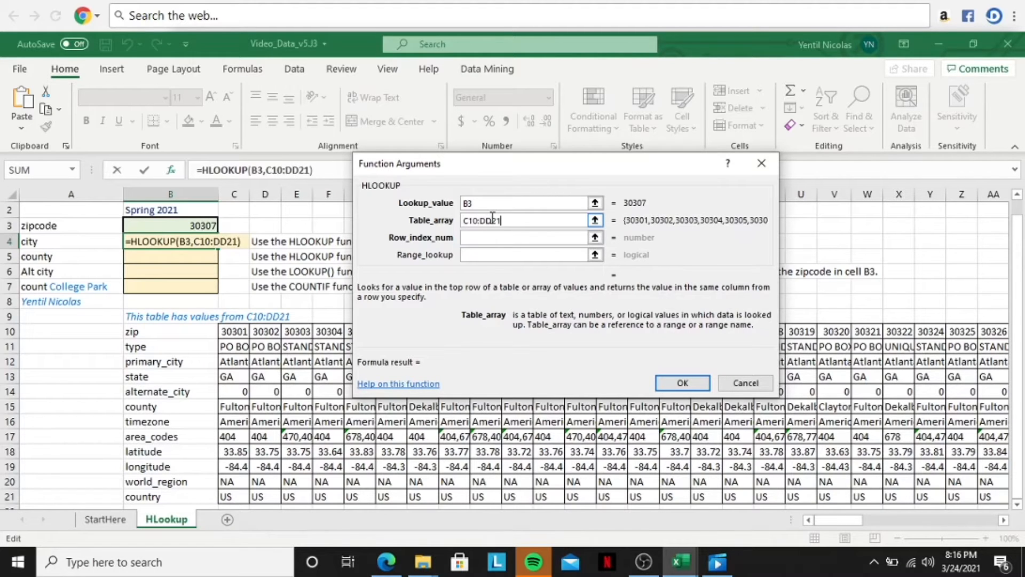
Step: Set the city HLOOKUP's row index number to 3 and complete the formula without a range lookup value
left_click(514, 237)
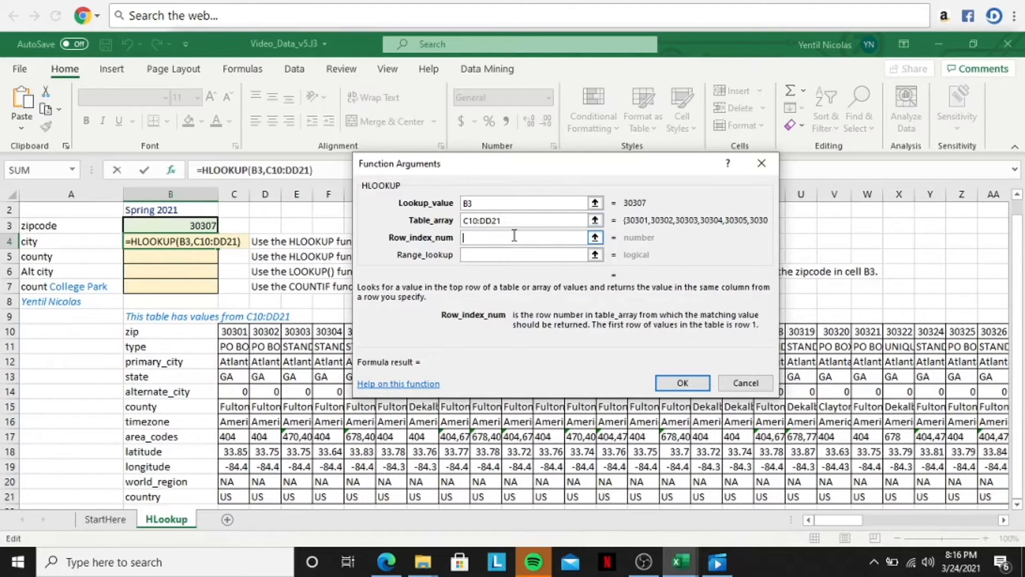
left_click_drag(470, 171, 582, 158)
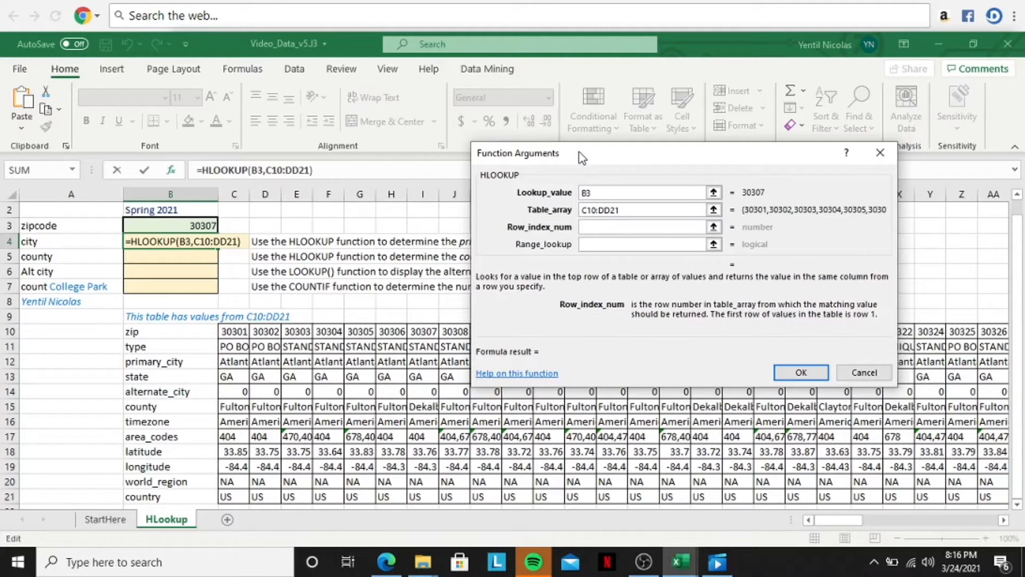
left_click_drag(582, 159, 453, 167)
type("3")
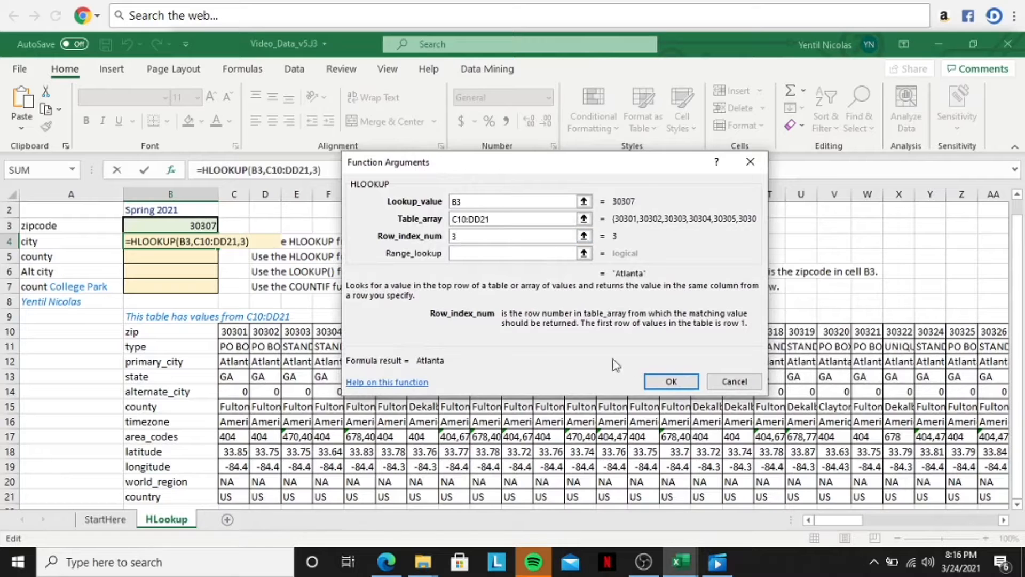
left_click(672, 382)
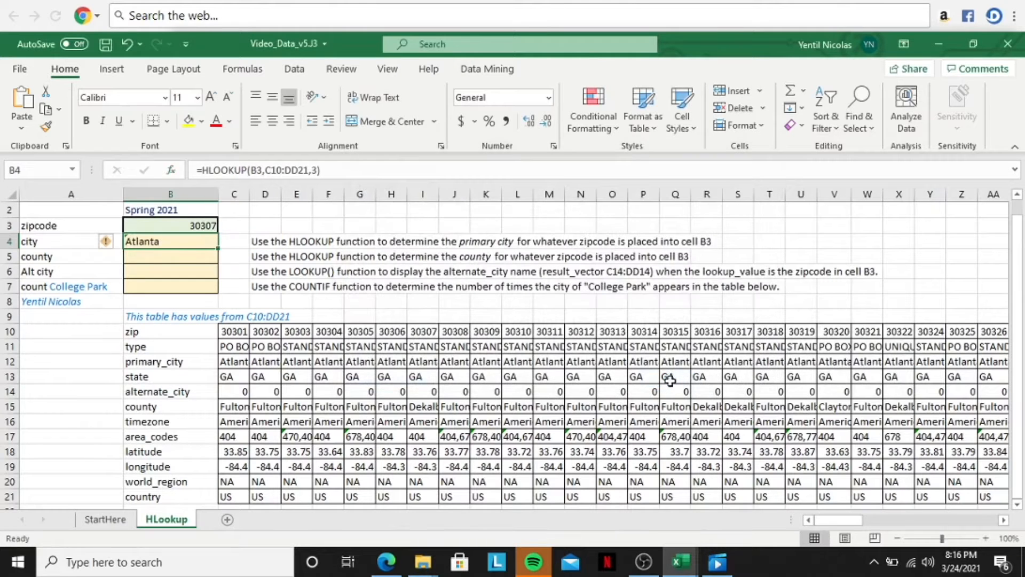
Step: Begin an HLOOKUP formula in the county cell B5 with lookup value B3 and table array C10:DD21
left_click(180, 259)
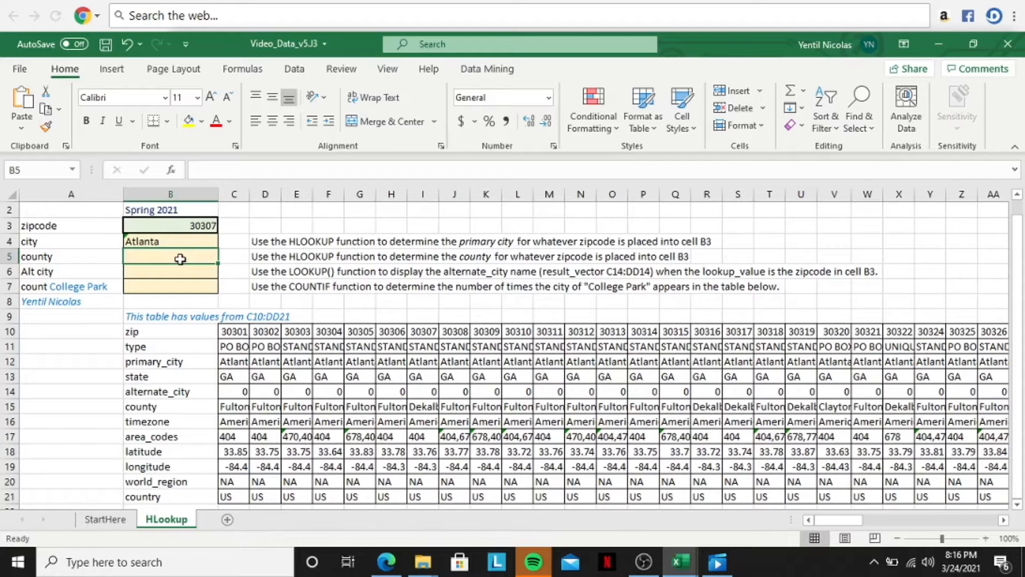
type("=HLOOK")
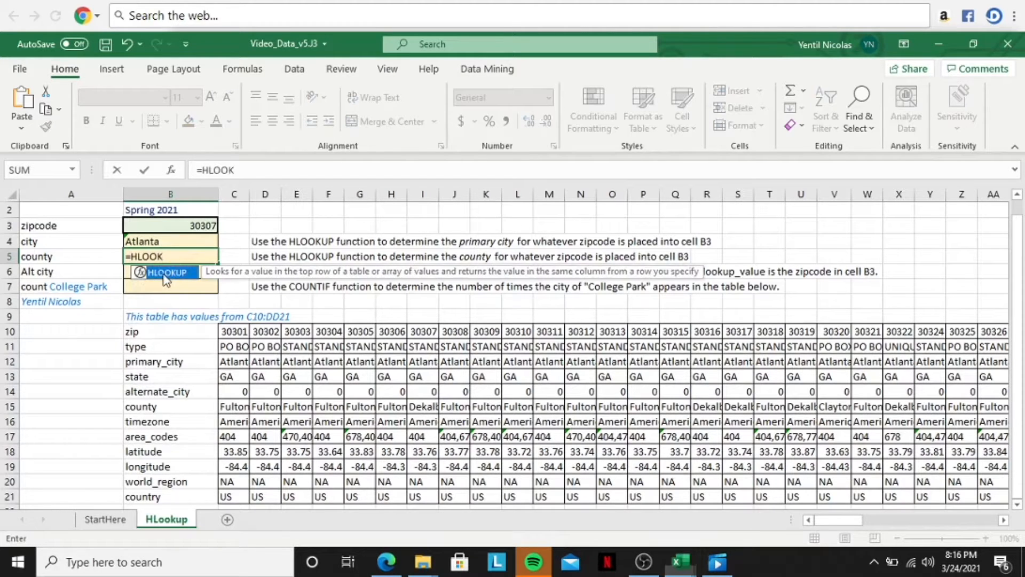
double_click(167, 274)
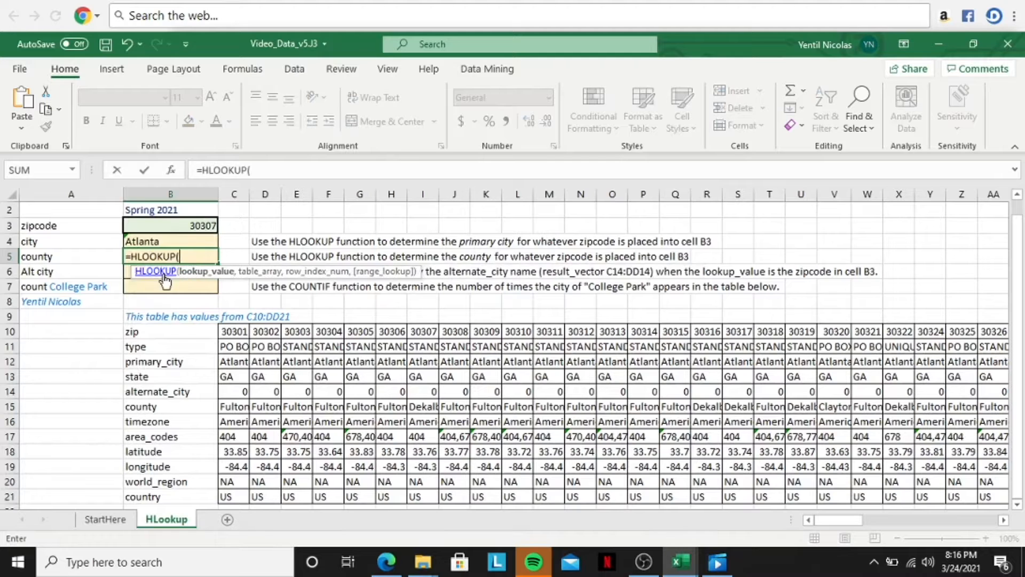
left_click(172, 171)
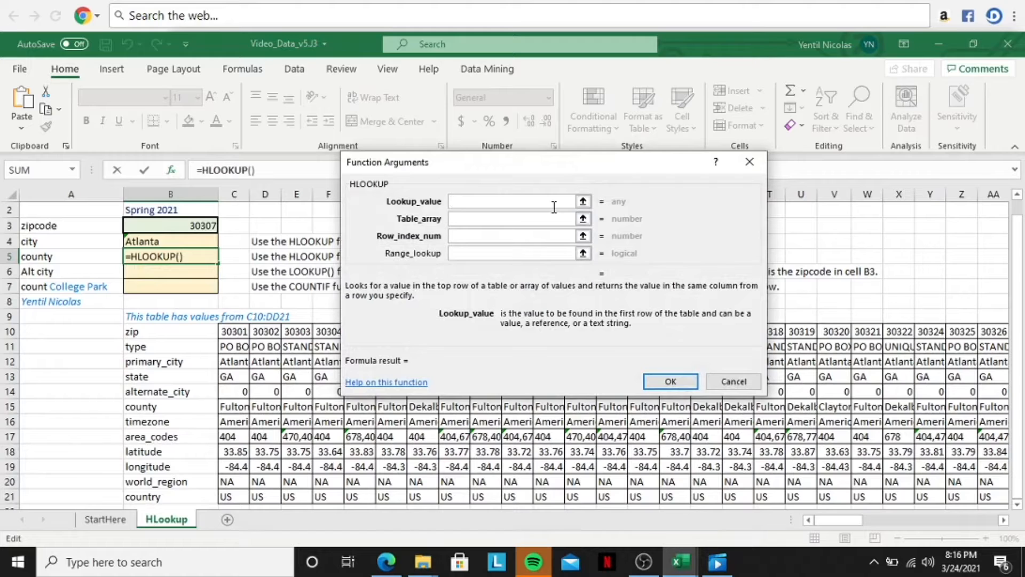
type("B3")
left_click(518, 218)
type("C10:DD")
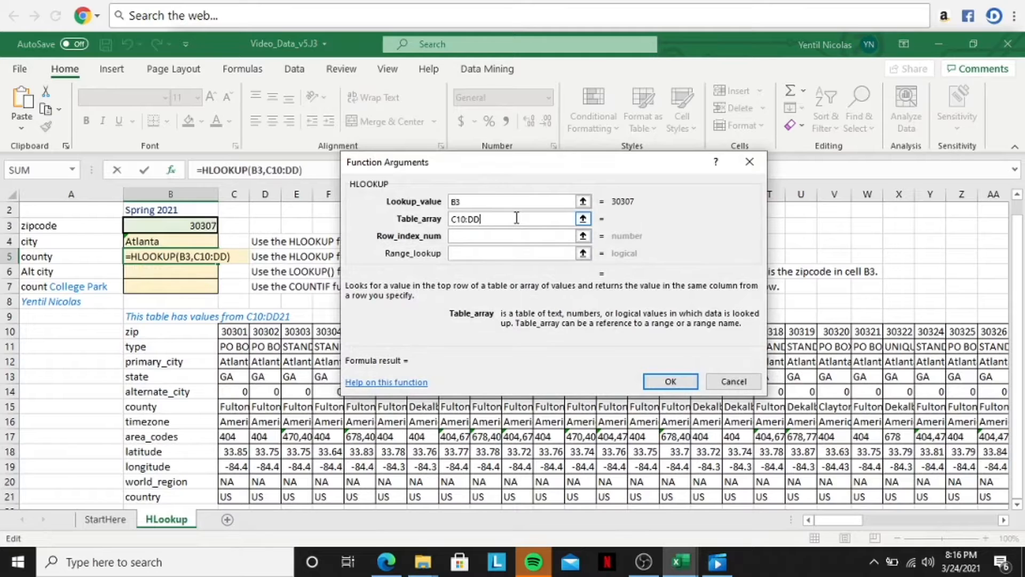
type("21")
Step: Set the county HLOOKUP's row index number to 6 and range lookup to FALSE, and complete the formula
left_click(487, 235)
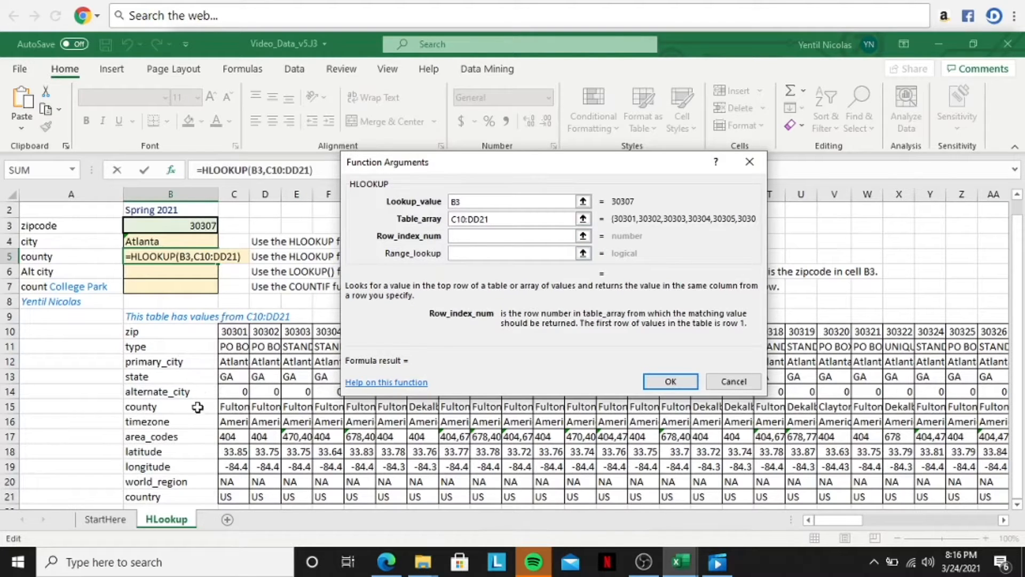
type("6")
left_click(484, 252)
type("FALSE")
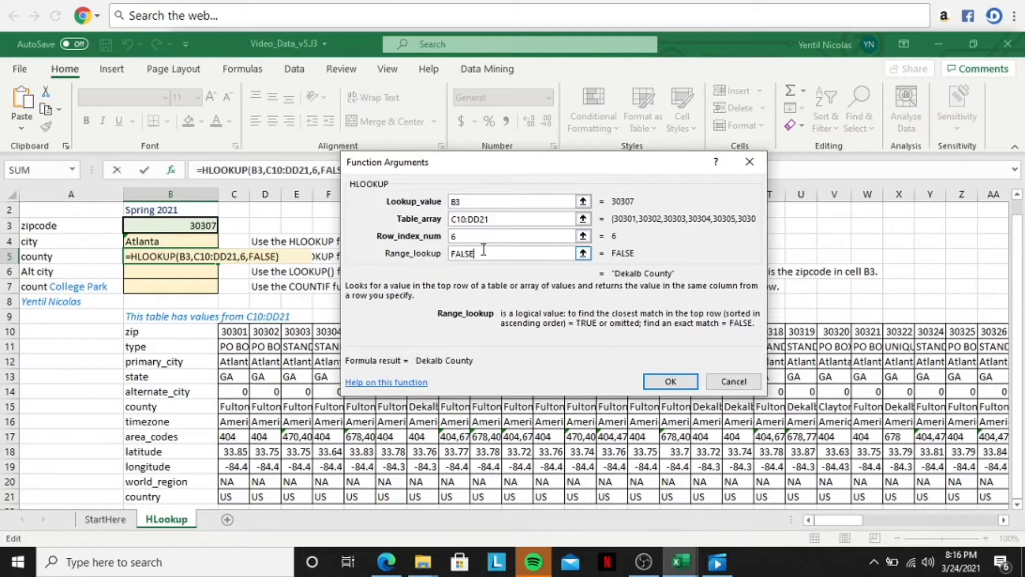
left_click(672, 379)
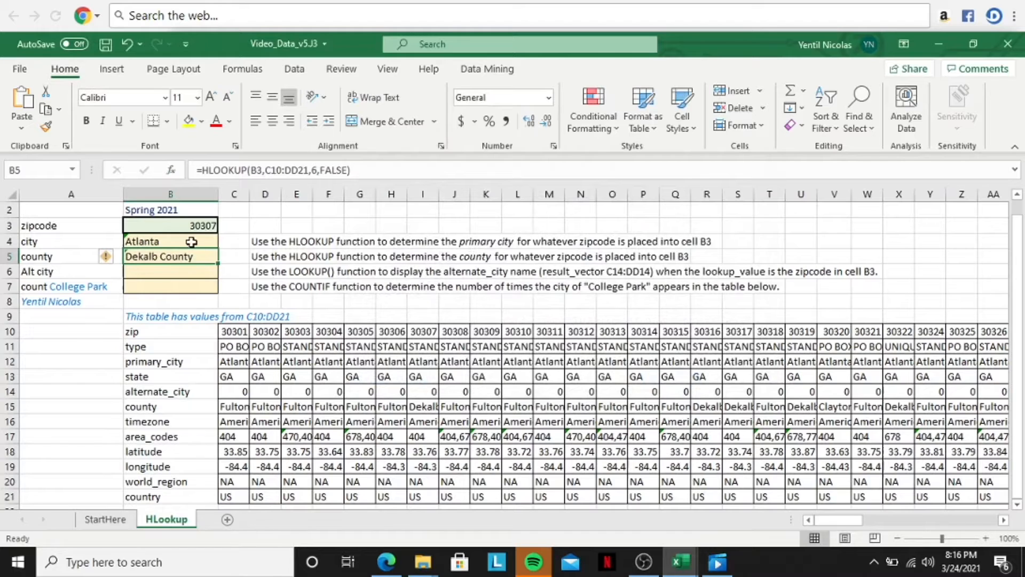
Step: Begin a LOOKUP formula in the Alt city cell B6 using the lookup_value,lookup_vector,result_vector arguments, with lookup value B3
left_click(188, 271)
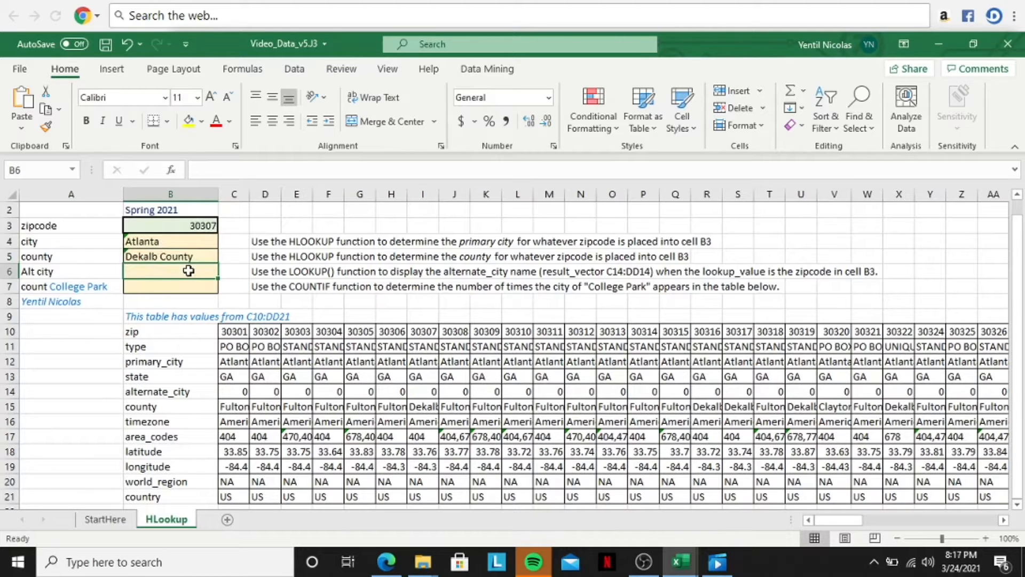
type("=LOOK")
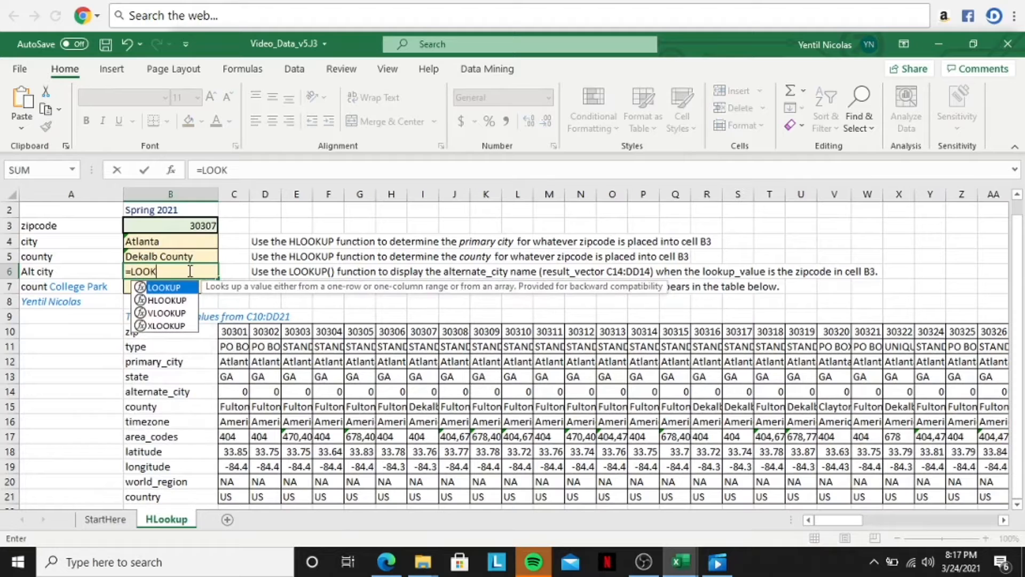
double_click(166, 287)
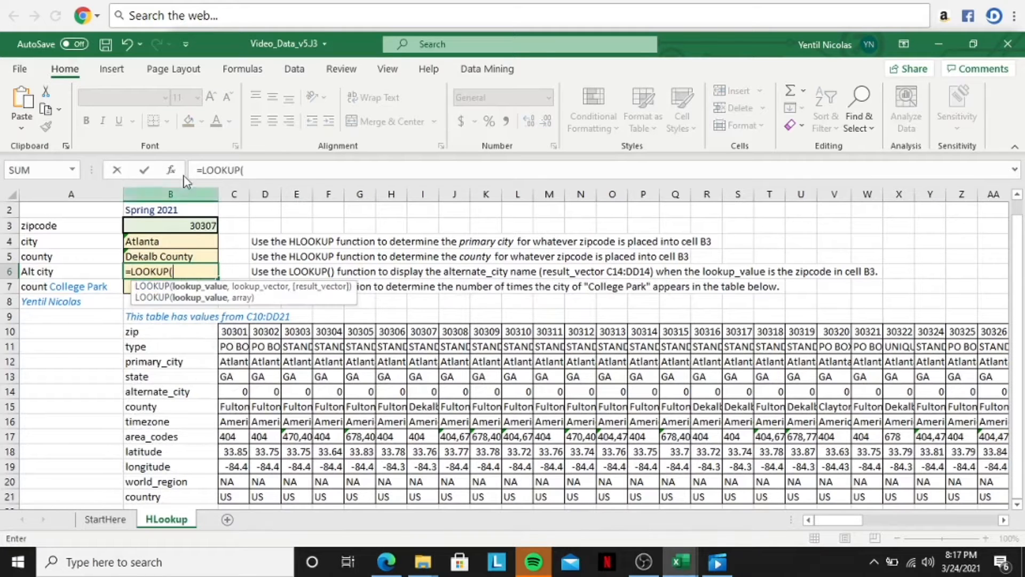
left_click(172, 167)
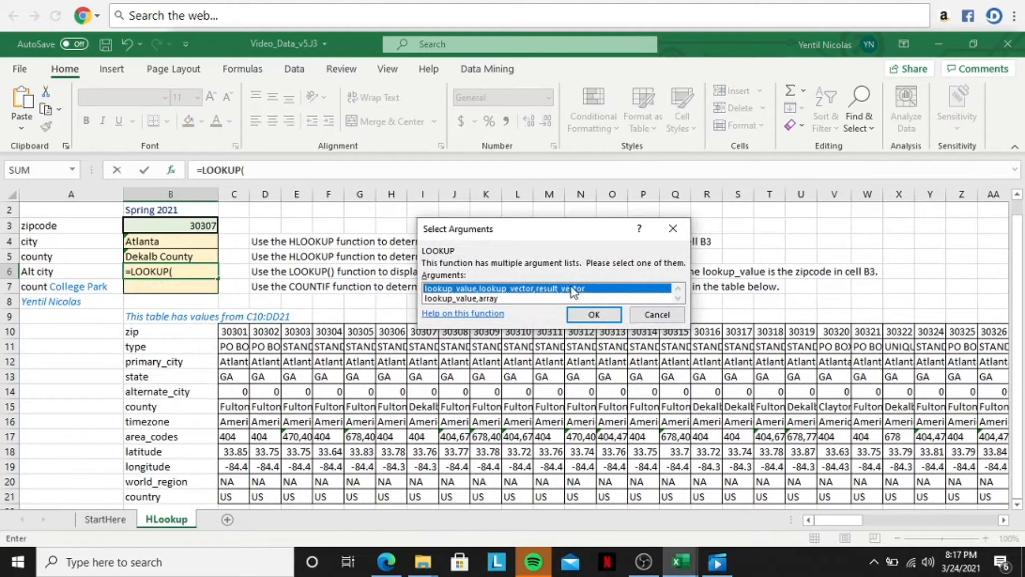
left_click(590, 314)
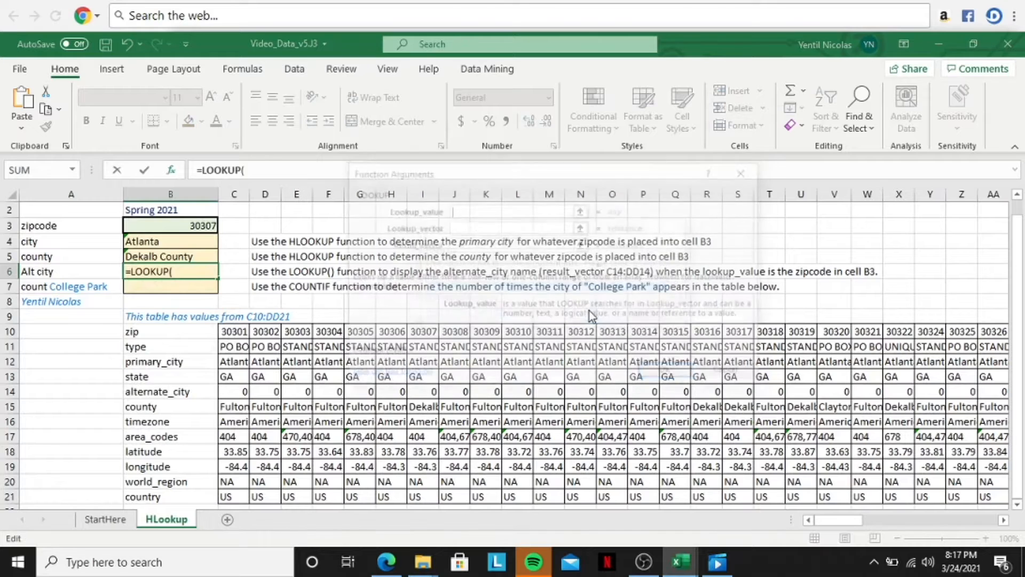
left_click_drag(479, 174, 540, 256)
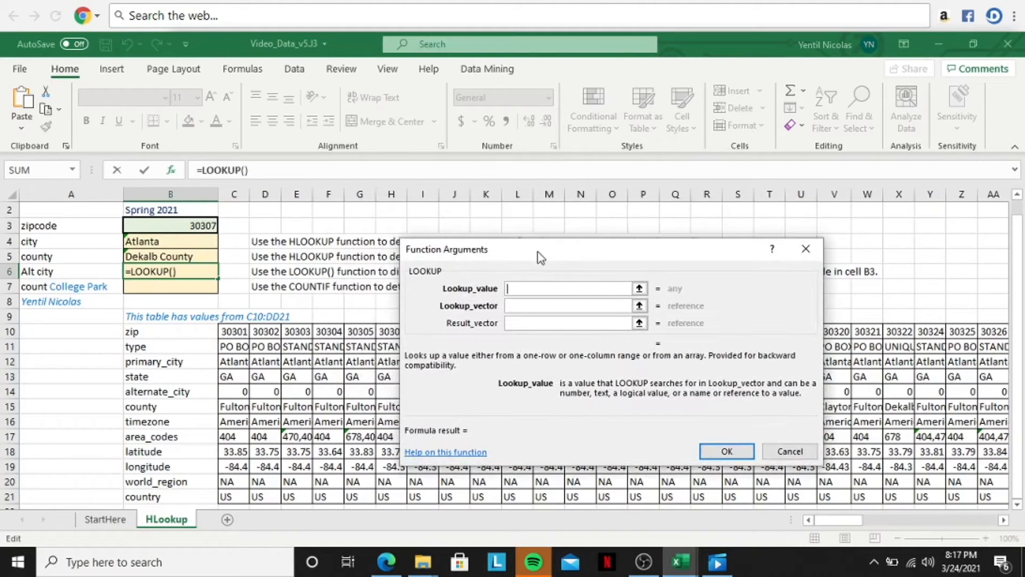
type("B3")
Step: Set the LOOKUP's lookup vector to C14:DD14 and complete the formula with no result vector
left_click(527, 303)
left_click_drag(556, 249, 497, 296)
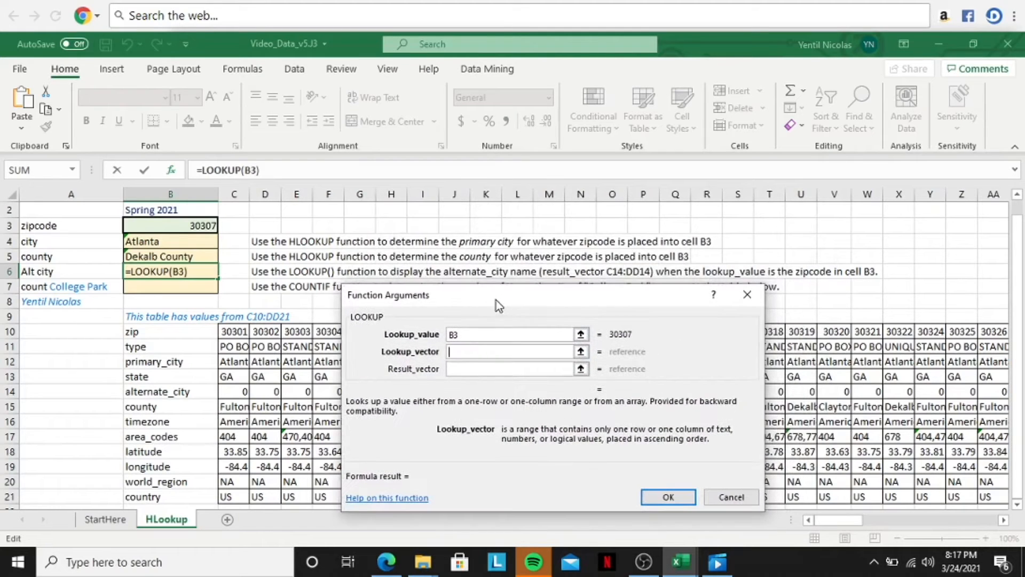
type("C14:")
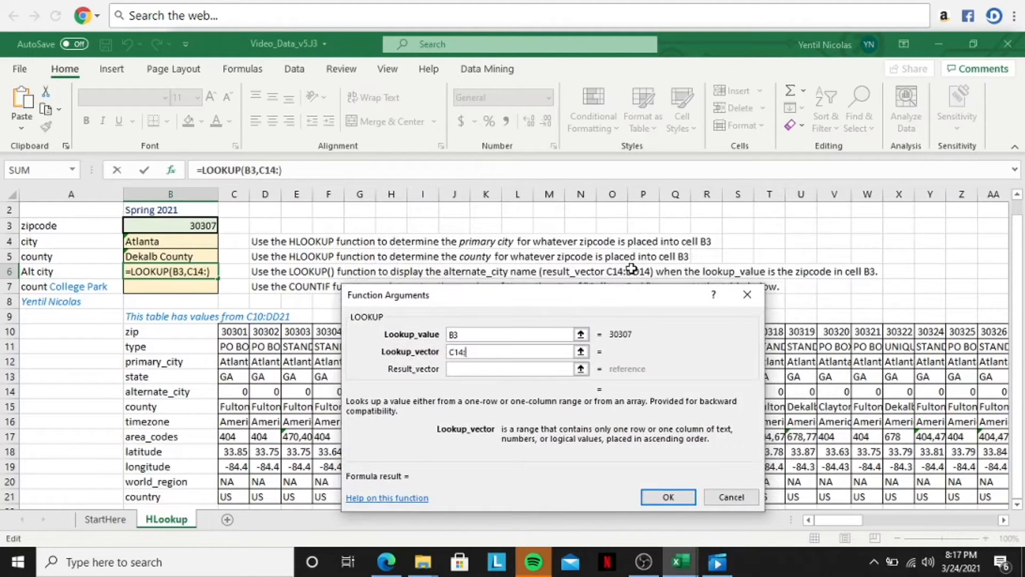
type("DD14")
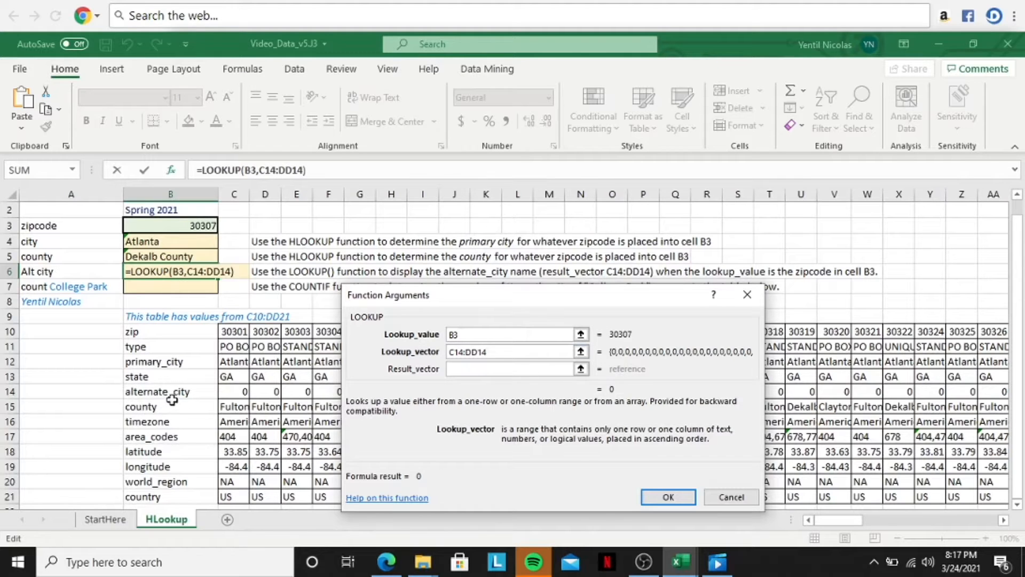
left_click(668, 497)
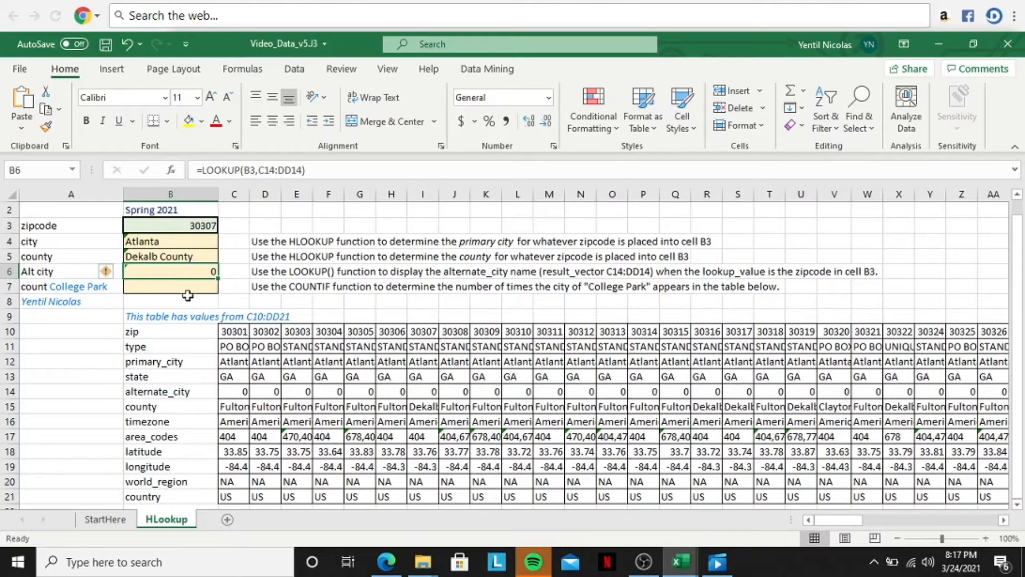
Step: Begin a COUNTIF formula in the College Park count cell B7 and open its function arguments
left_click(168, 287)
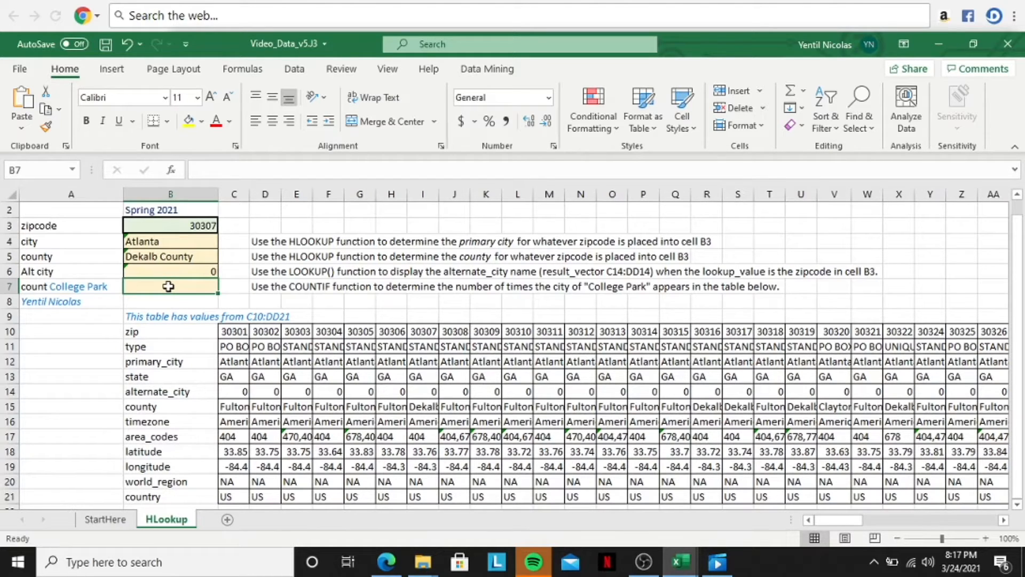
type("=")
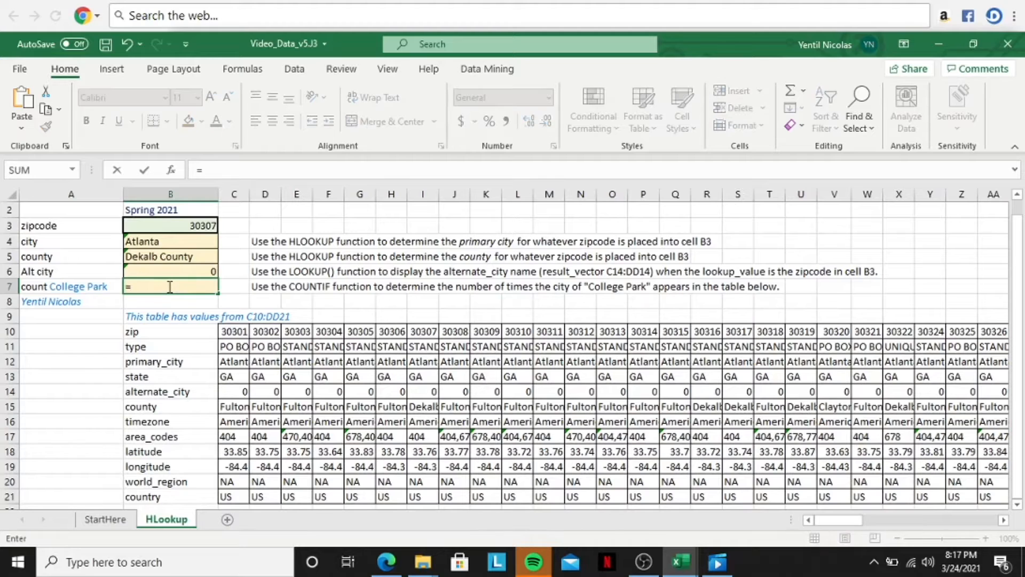
type("COUNTIT")
key("BackSpace")
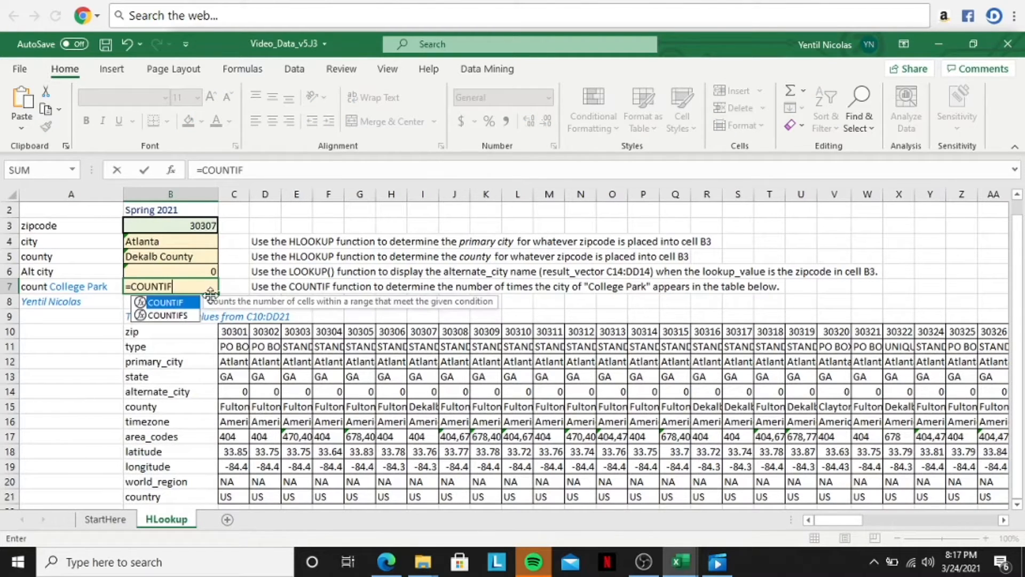
double_click(190, 306)
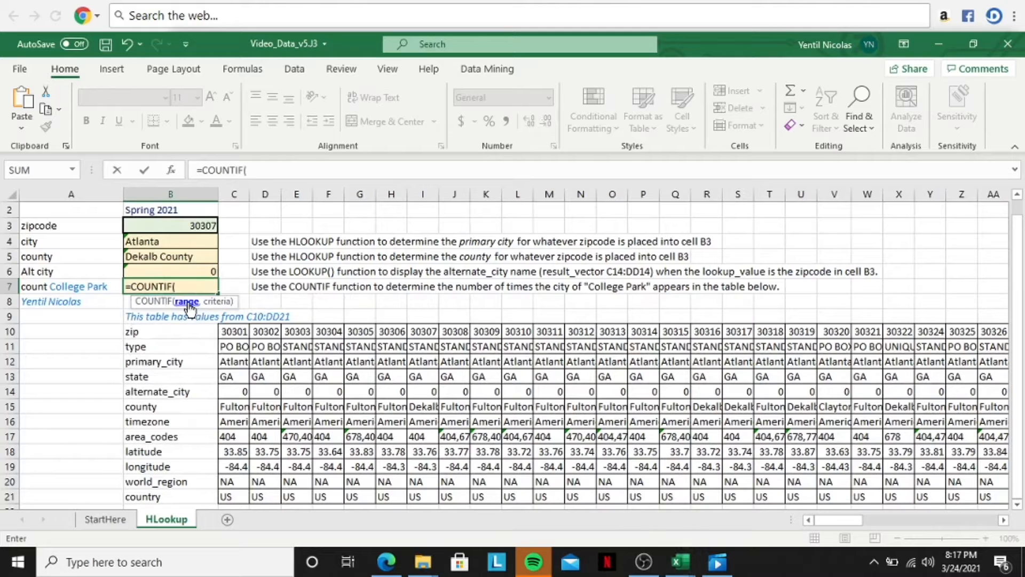
left_click(171, 171)
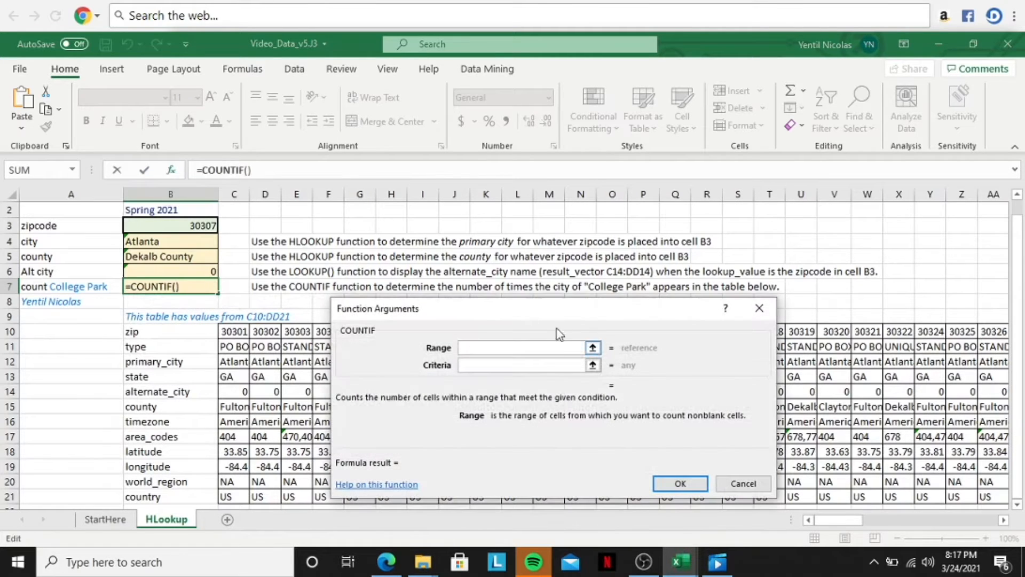
left_click_drag(536, 303, 556, 235)
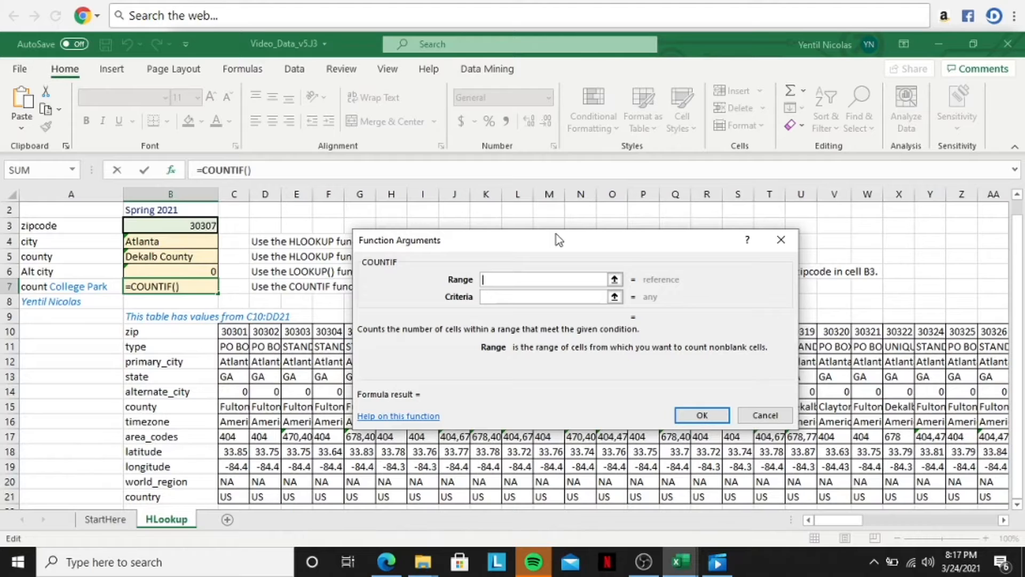
Step: Set the COUNTIF range to C10:DD21 and the criteria to College Park, and complete the formula
type("C10:D")
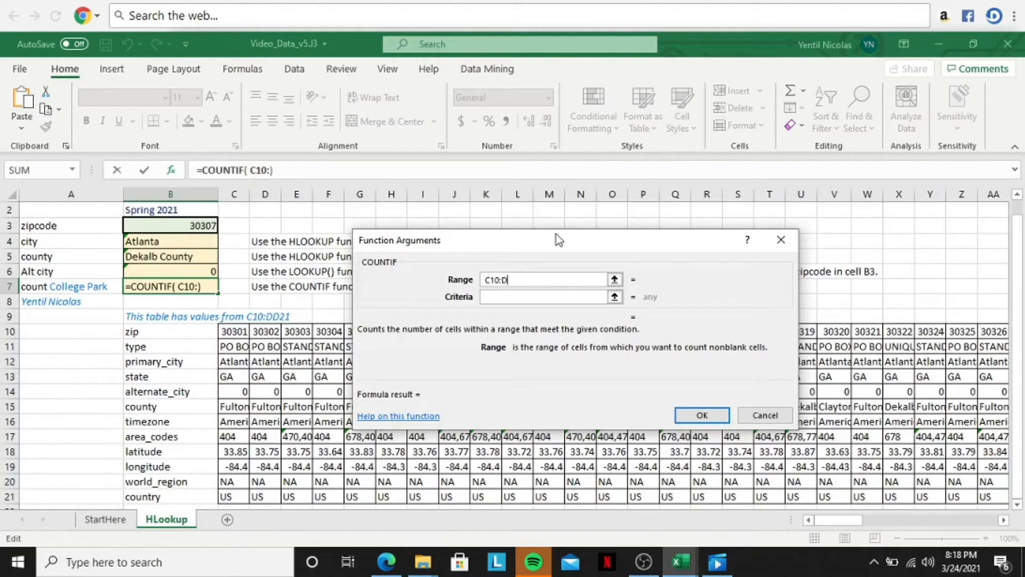
type("D21")
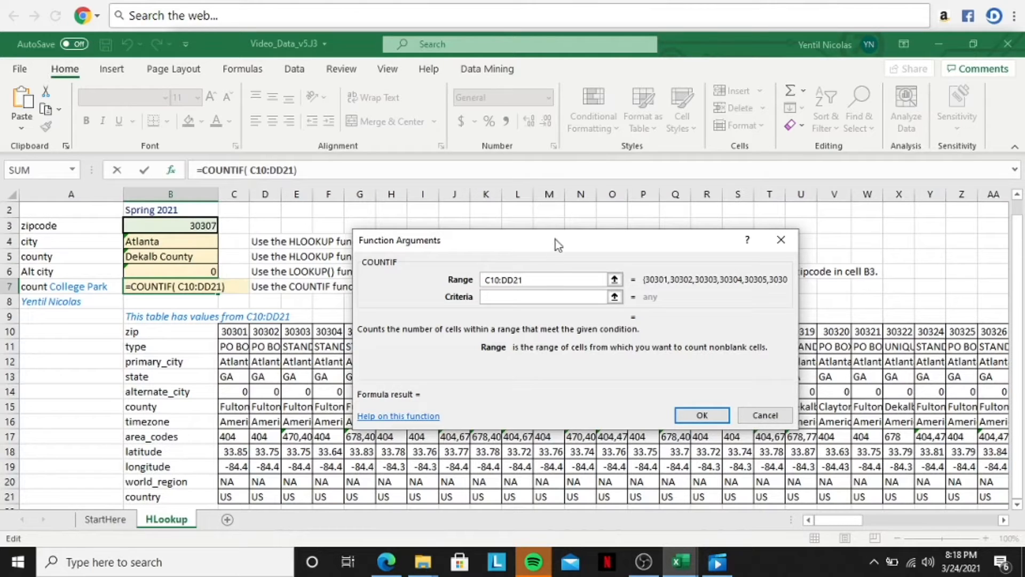
left_click(514, 296)
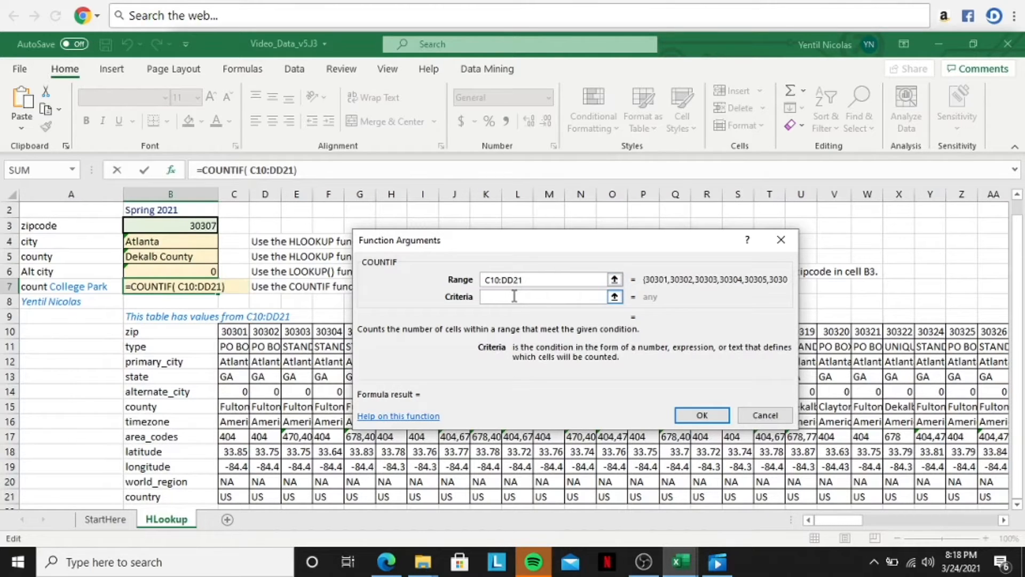
type("Colle")
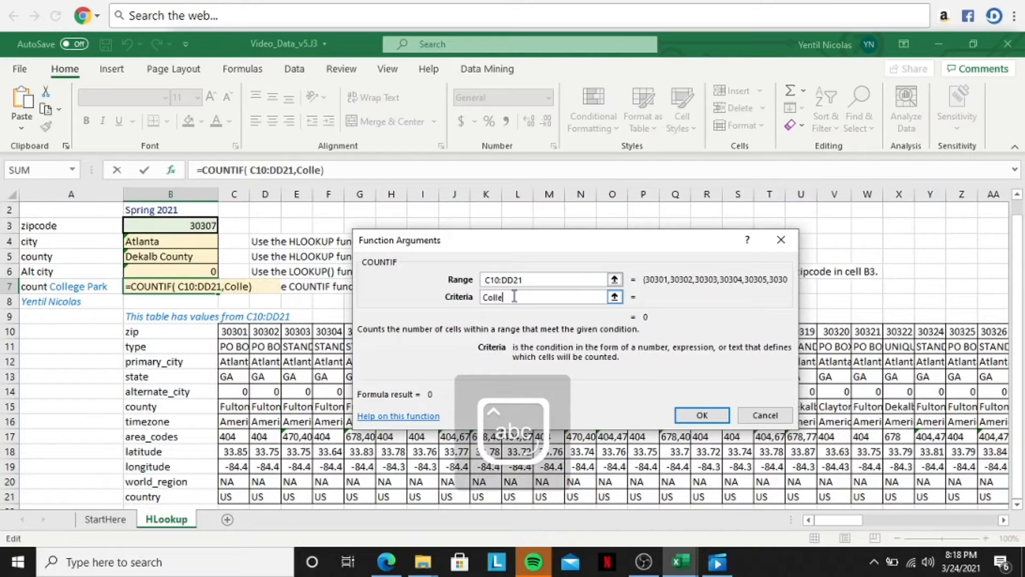
type("ge Park")
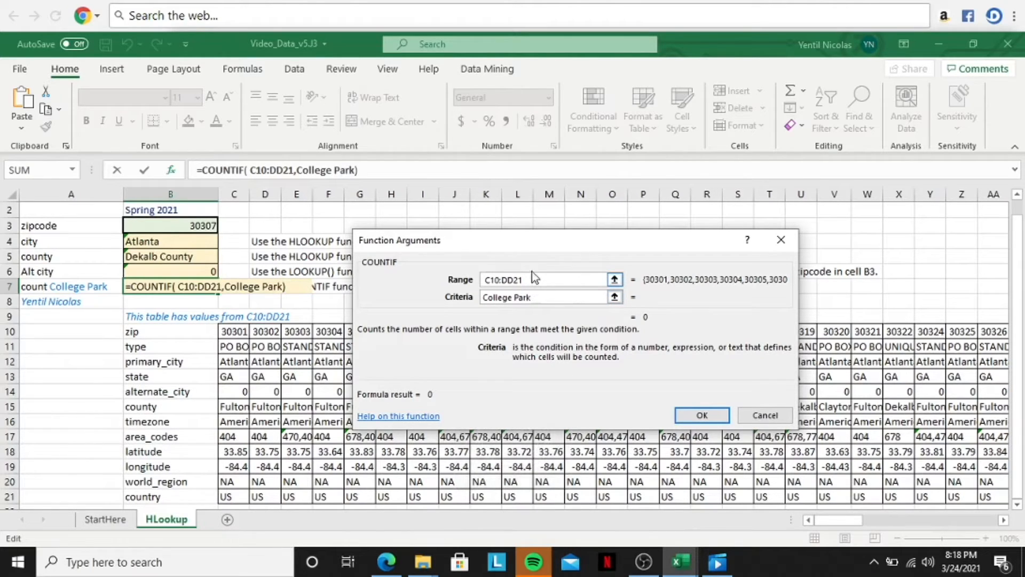
left_click(694, 416)
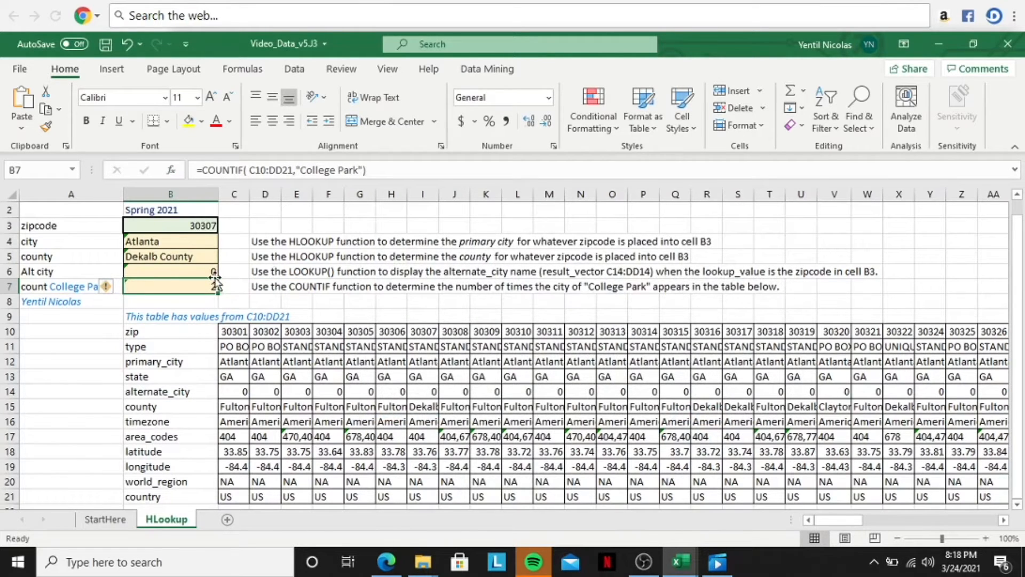
Step: Examine the table's alternate_city row across to column DD for College Park entries, checking the truncated cells' full contents
scroll(313, 398, "down", 2)
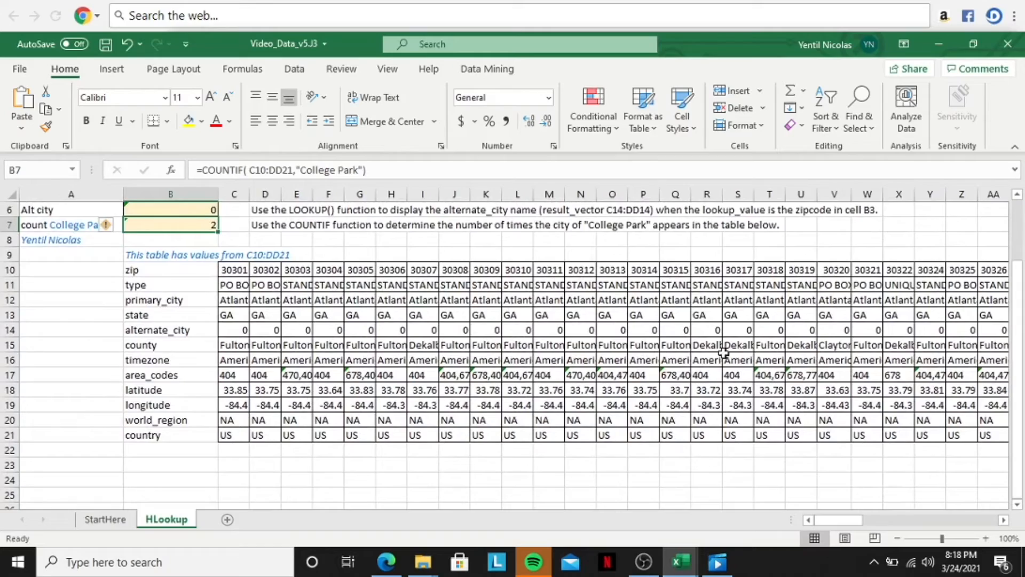
scroll(724, 353, "right", 2)
scroll(723, 353, "right", 5)
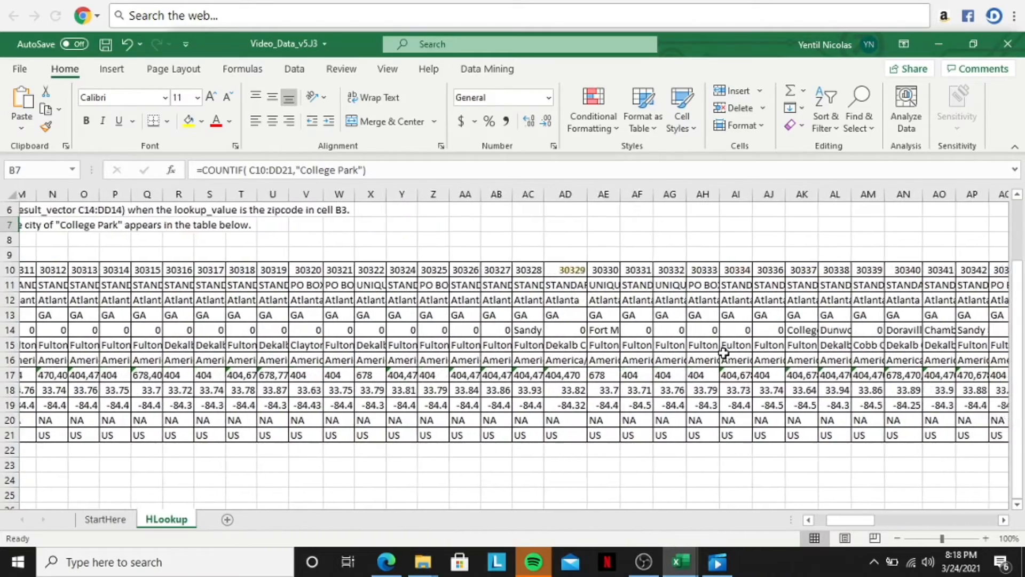
left_click(822, 331)
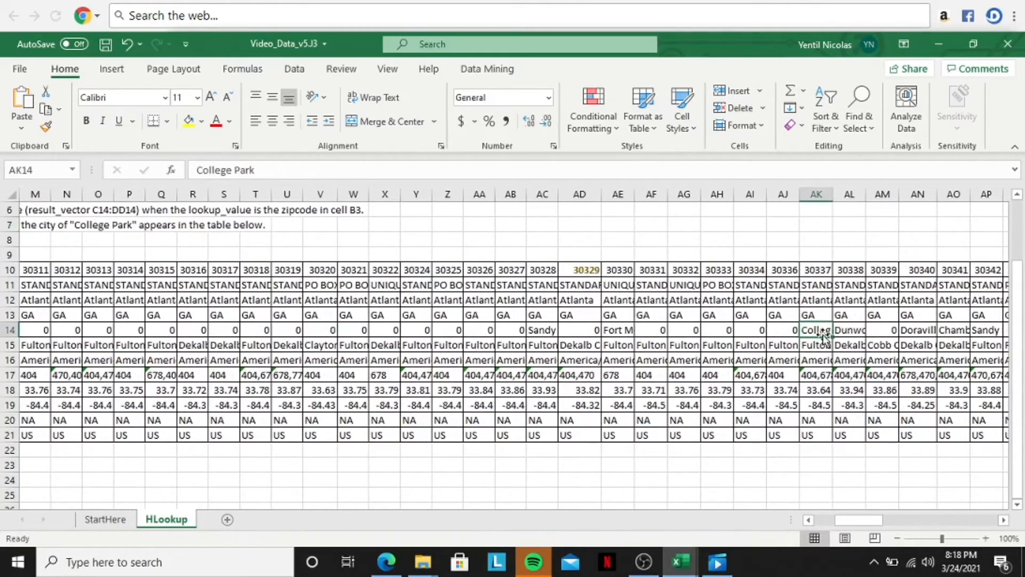
scroll(824, 334, "right", 7)
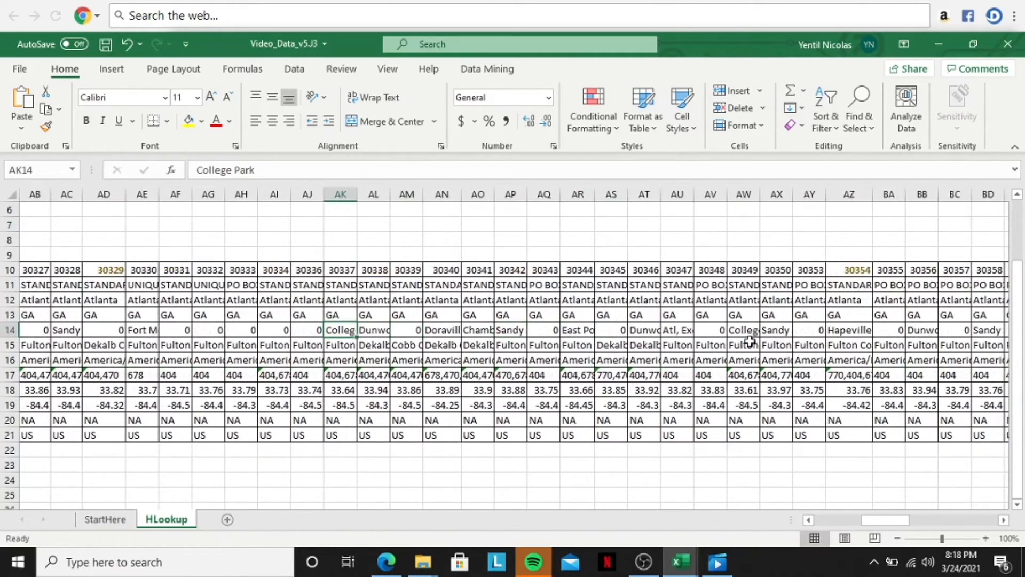
left_click(750, 342)
left_click(740, 330)
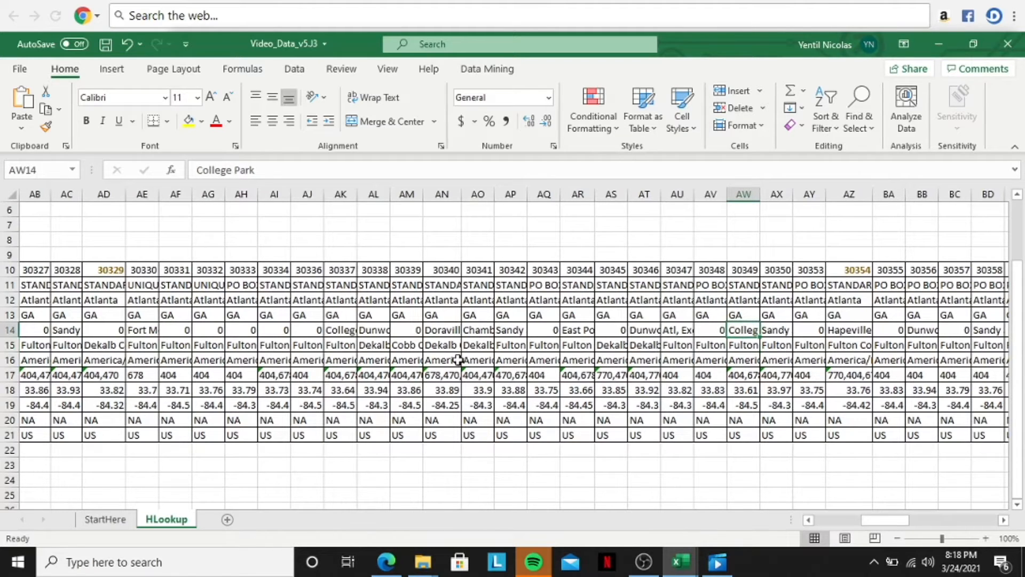
scroll(459, 359, "right", 3)
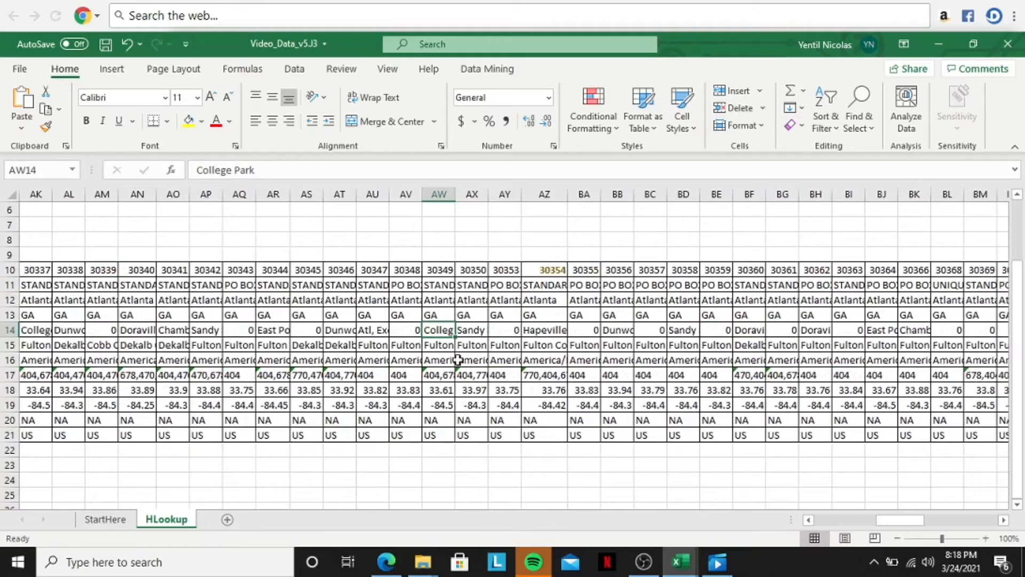
scroll(459, 359, "right", 3)
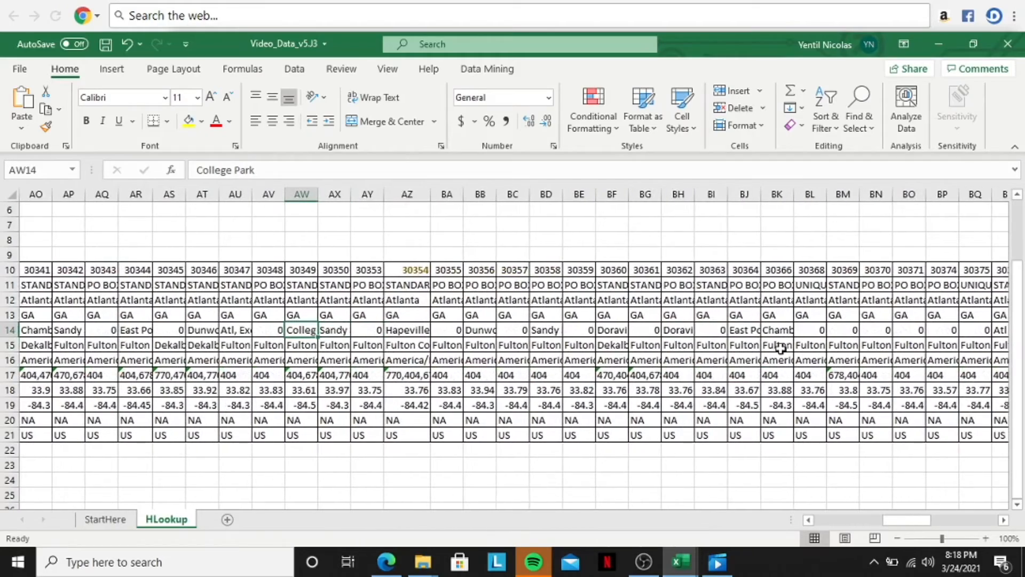
scroll(781, 348, "right", 3)
scroll(781, 348, "right", 2)
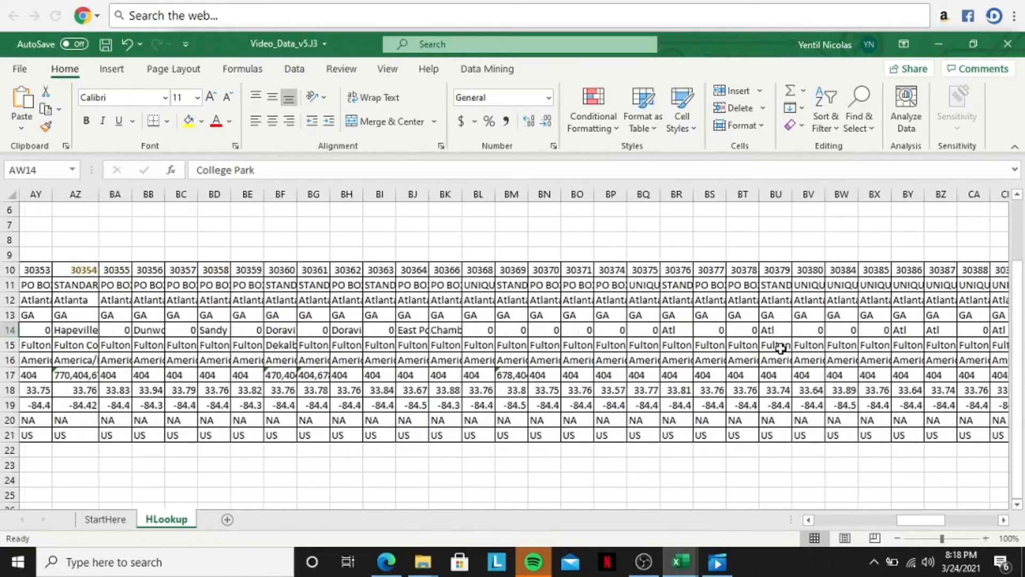
scroll(781, 348, "right", 4)
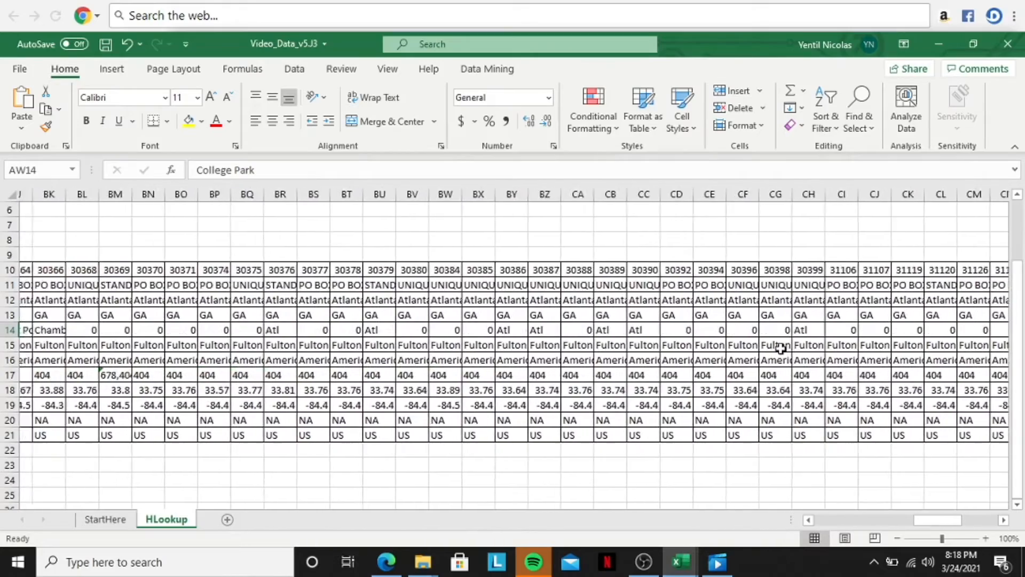
scroll(781, 348, "right", 1)
scroll(781, 348, "right", 5)
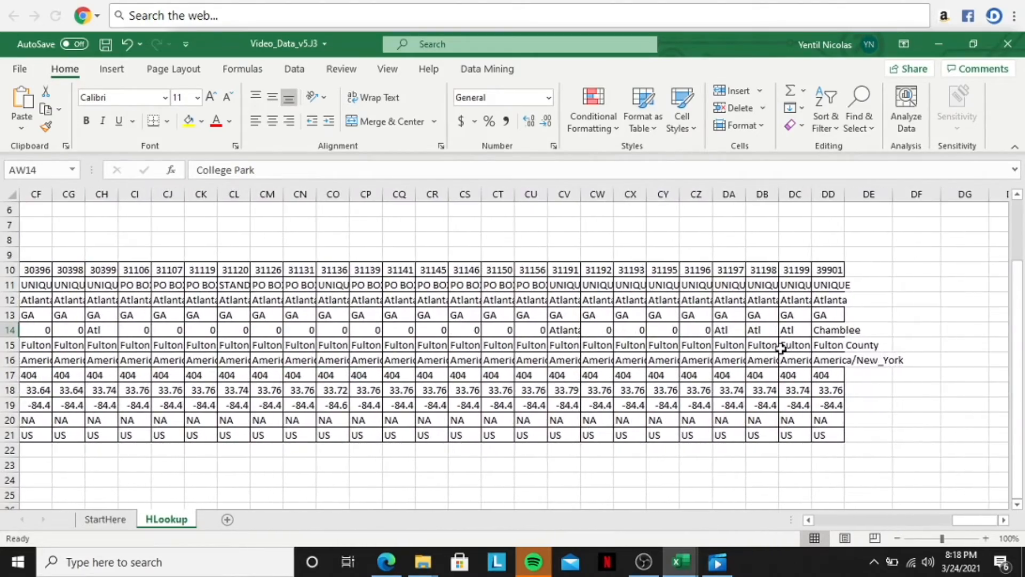
Step: Set the zipcode in cell B3 to 30337
scroll(780, 348, "left", 15)
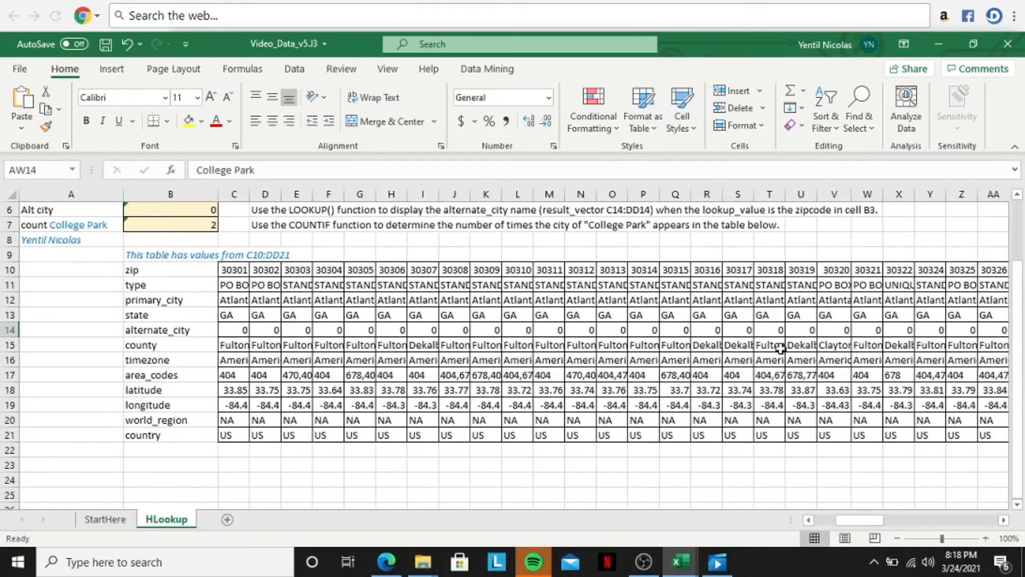
scroll(263, 337, "up", 2)
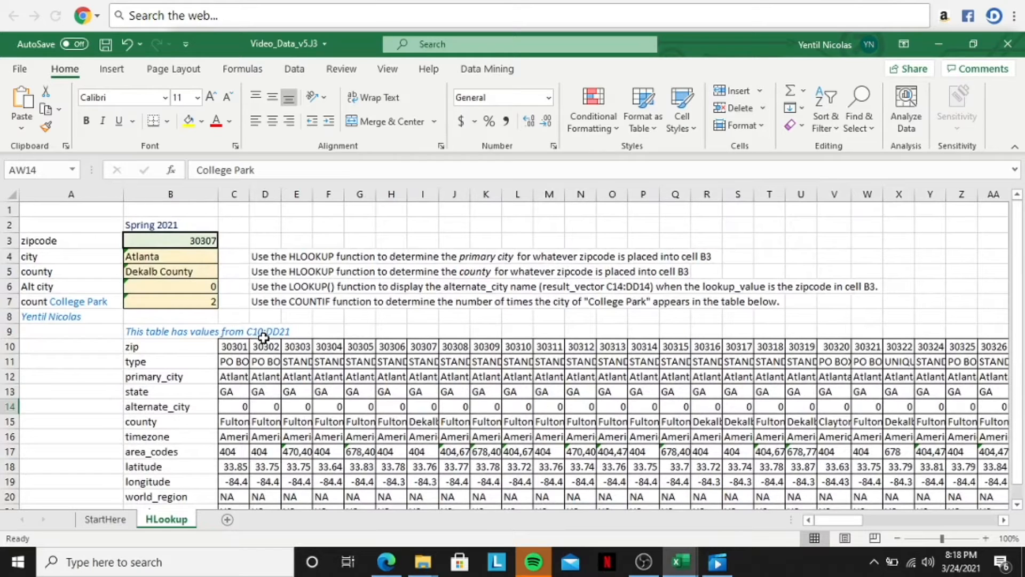
left_click(203, 241)
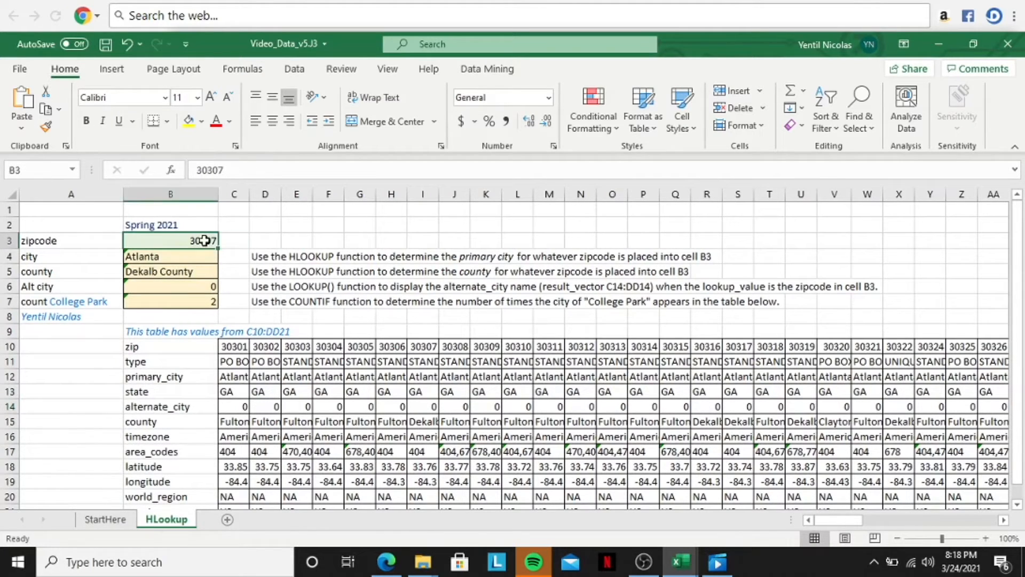
type("30337")
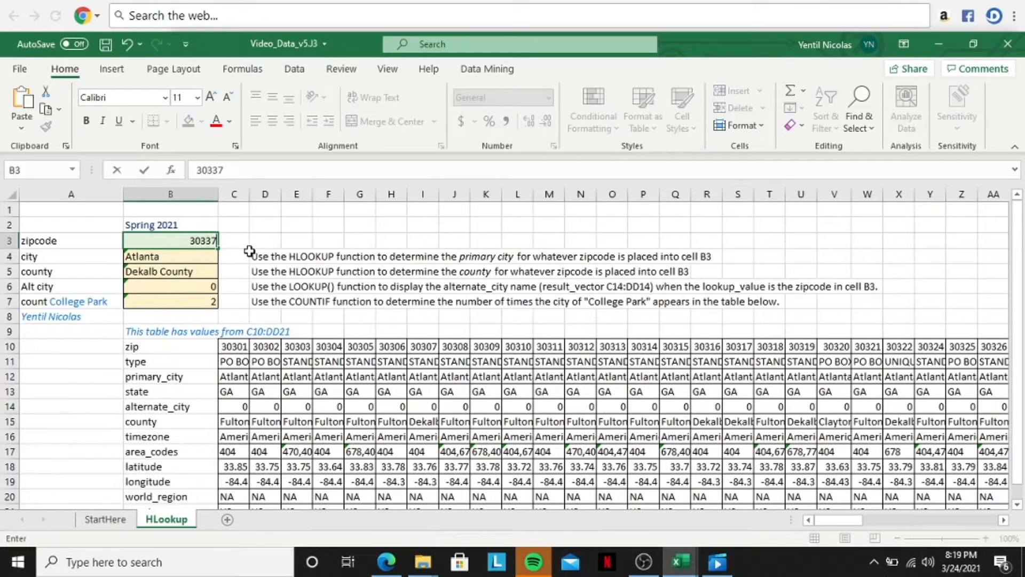
key("Return")
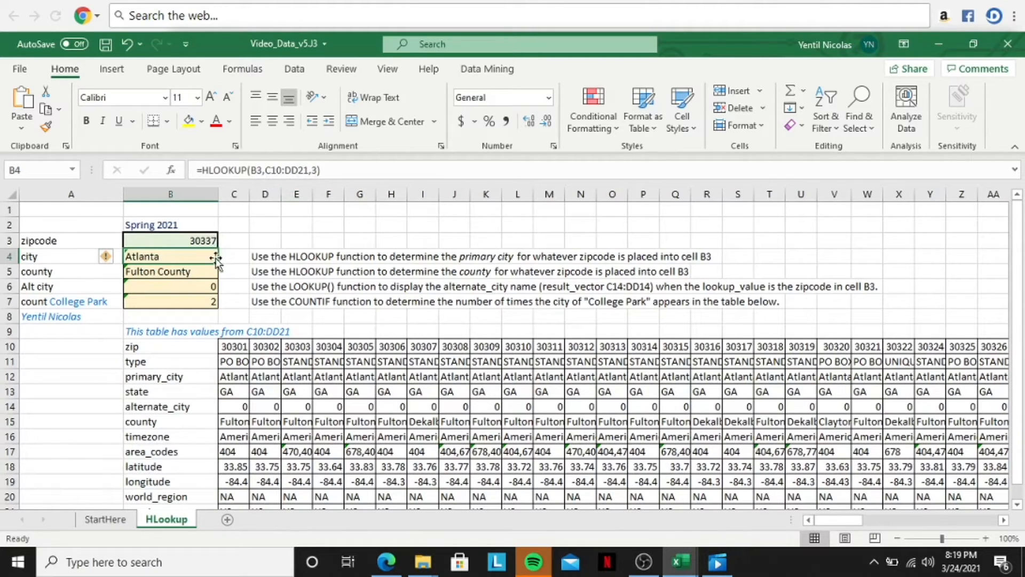
Step: Review the formulas in the county, Alt city and College Park count cells, B5 through B7
left_click(178, 275)
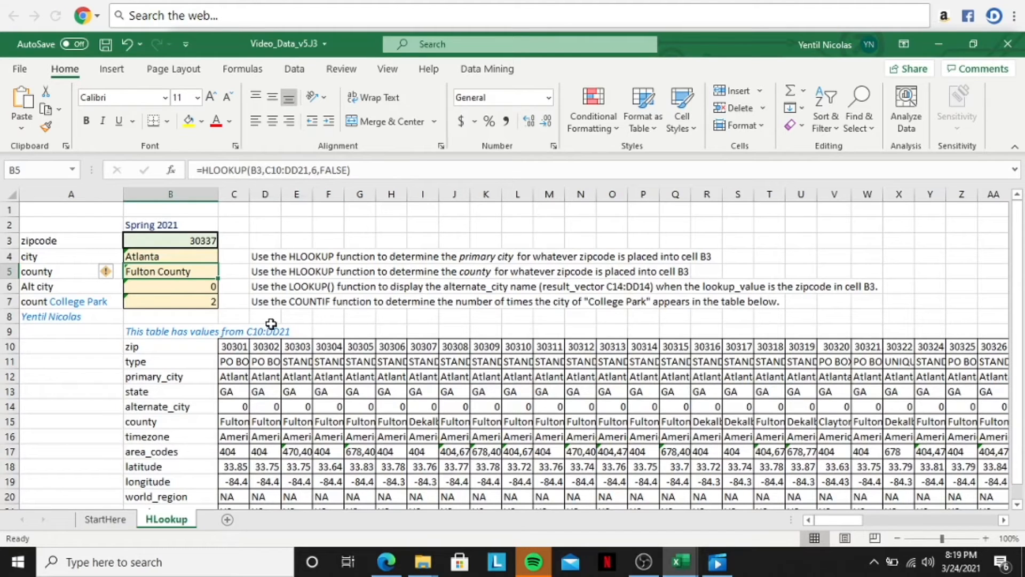
left_click(150, 287)
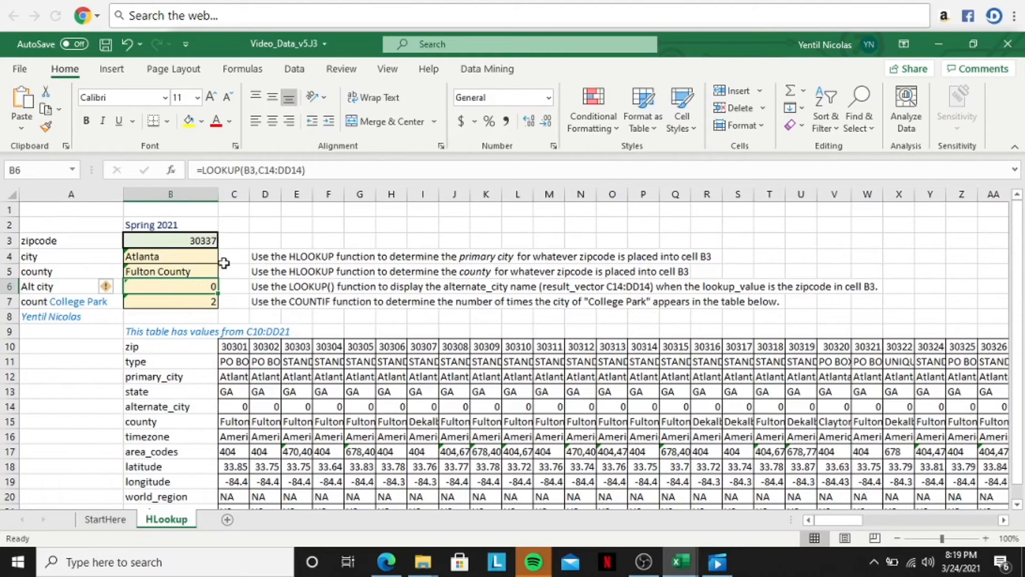
left_click(192, 306)
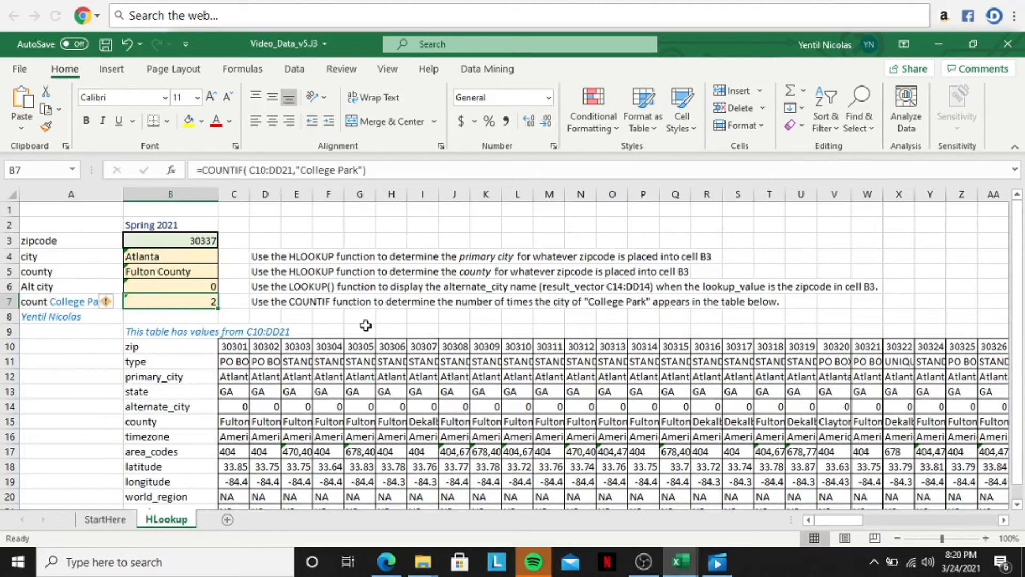
scroll(365, 326, "down", 2)
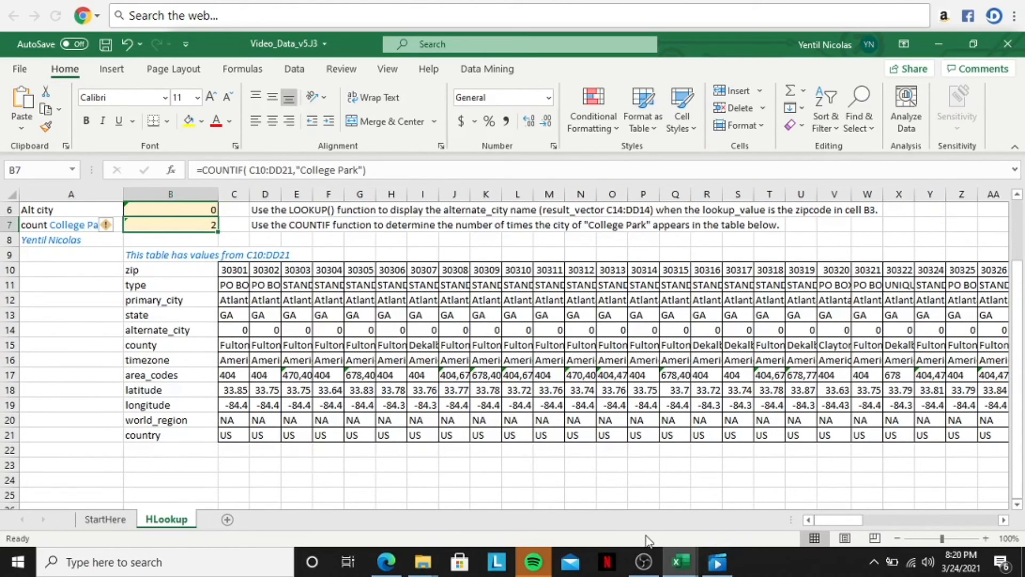
scroll(497, 411, "up", 2)
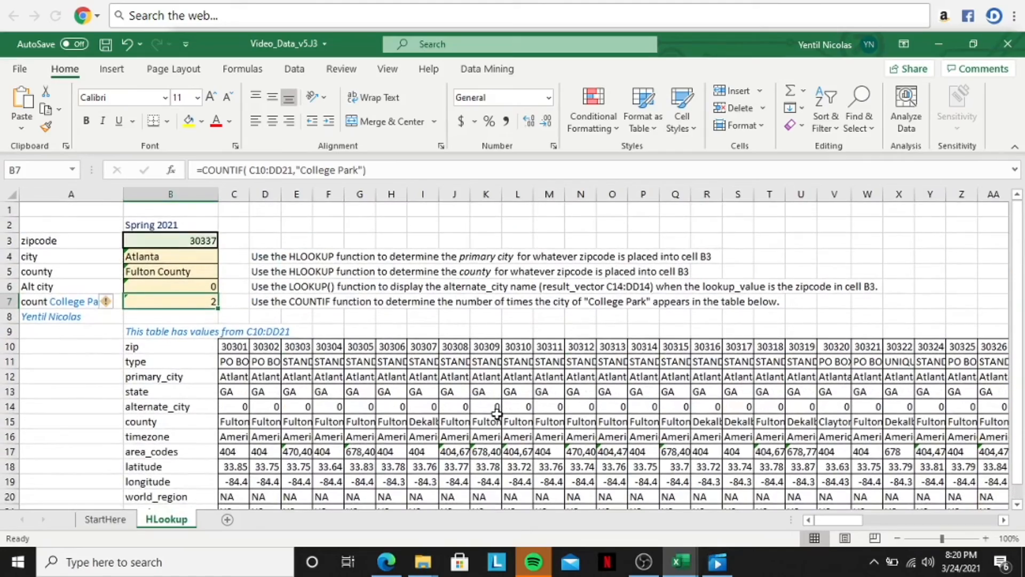
scroll(497, 411, "right", 2)
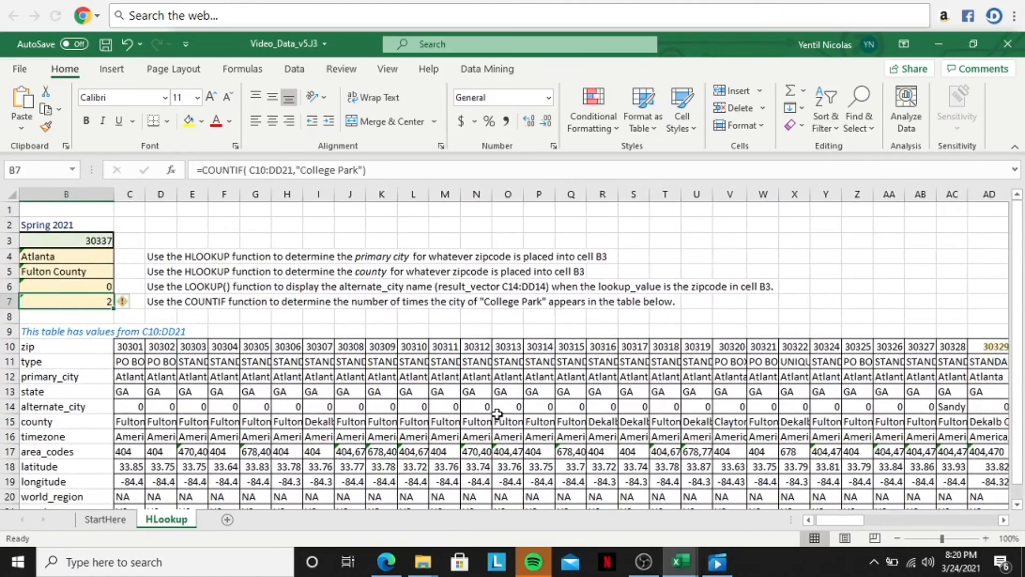
scroll(497, 413, "left", 2)
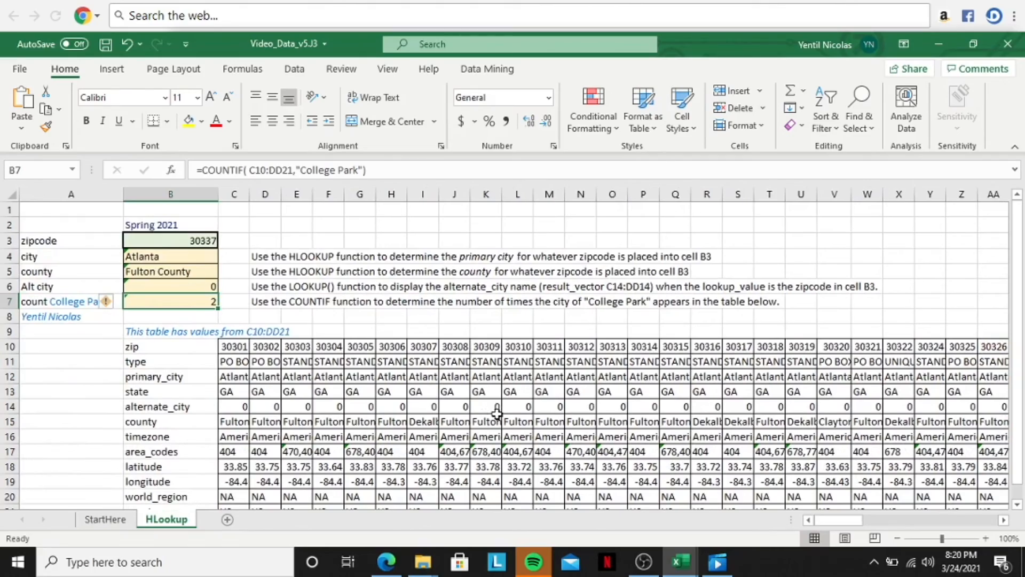
scroll(497, 412, "down", 2)
scroll(496, 413, "right", 10)
scroll(497, 412, "right", 14)
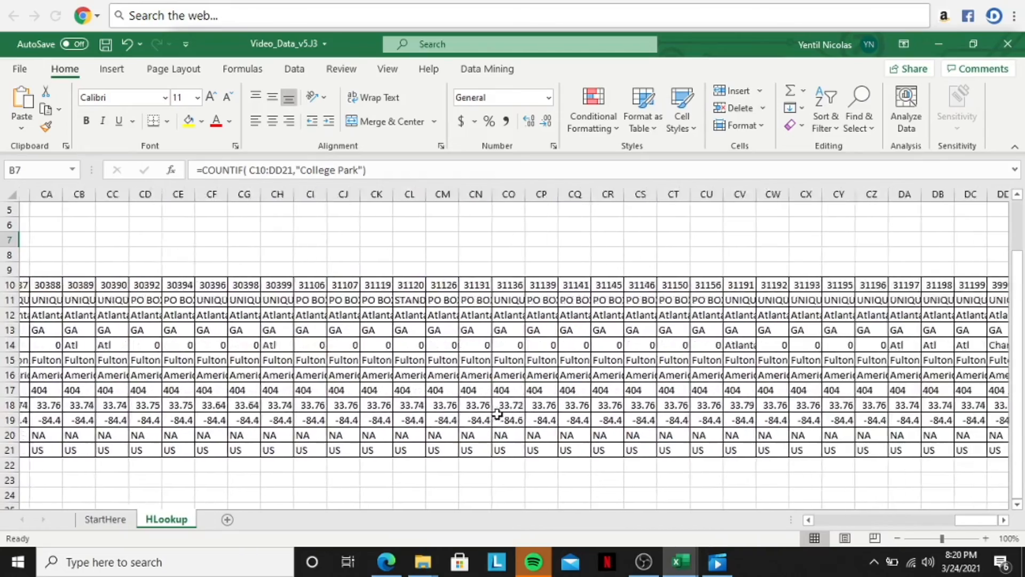
scroll(496, 413, "left", 20)
scroll(496, 412, "up", 2)
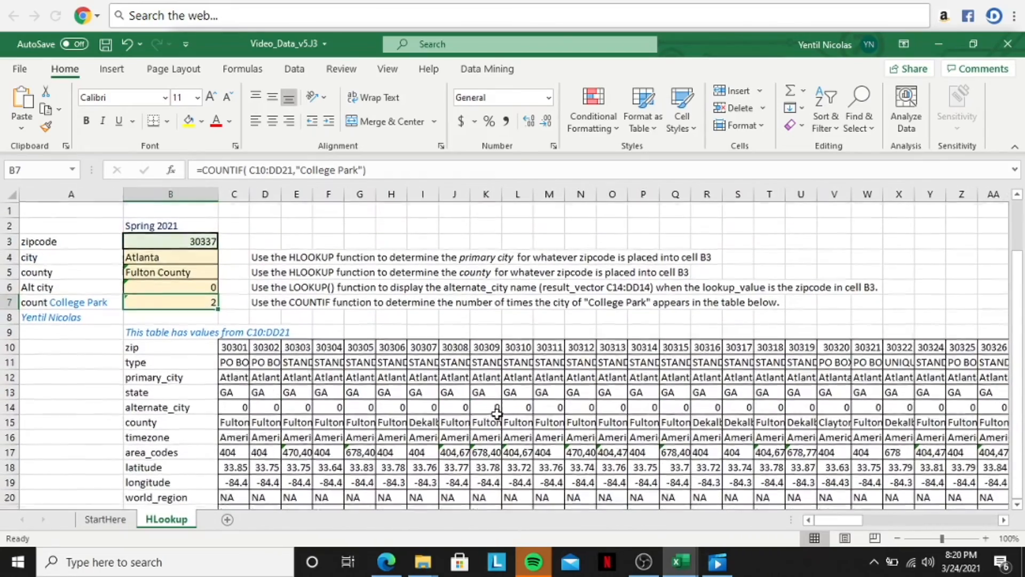